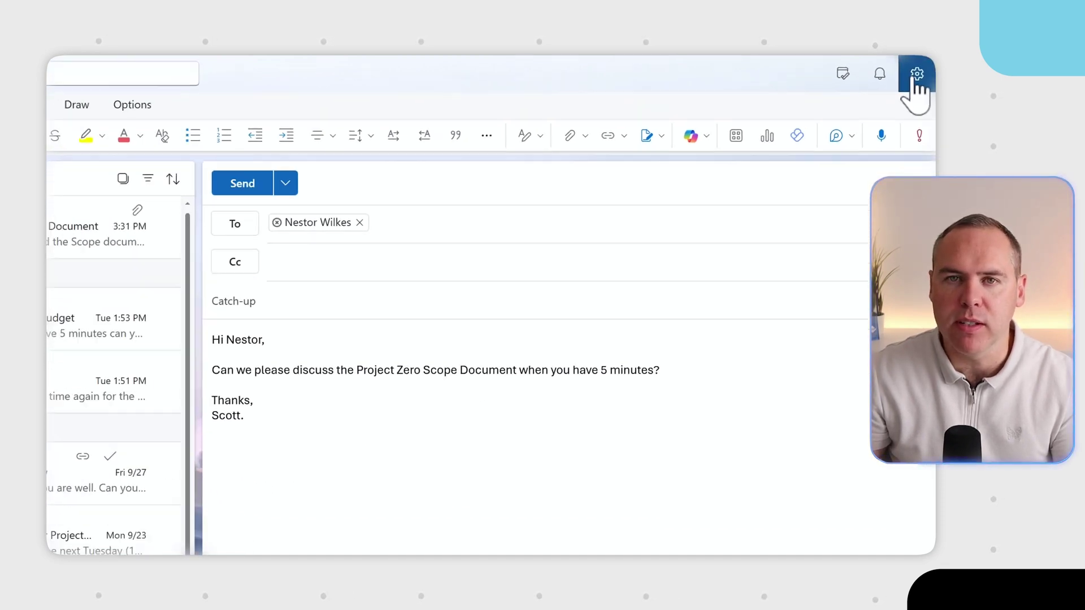
# Step: In Mail > Compose and reply settings, drag the Undo send slider to the maximum 10 seconds
pyautogui.click(917, 73)
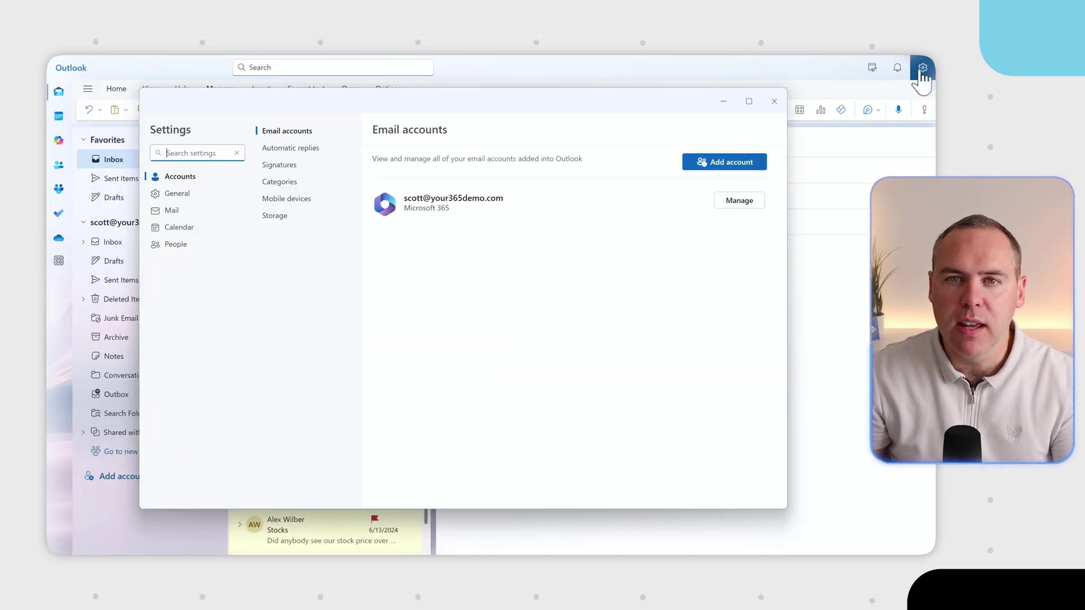
pyautogui.click(175, 211)
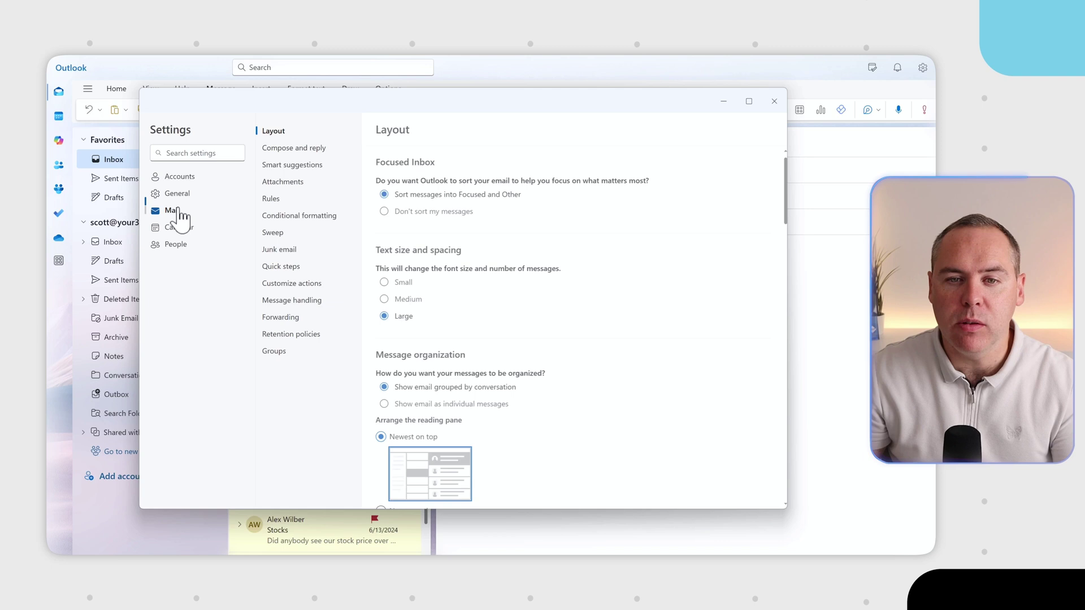
pyautogui.click(306, 151)
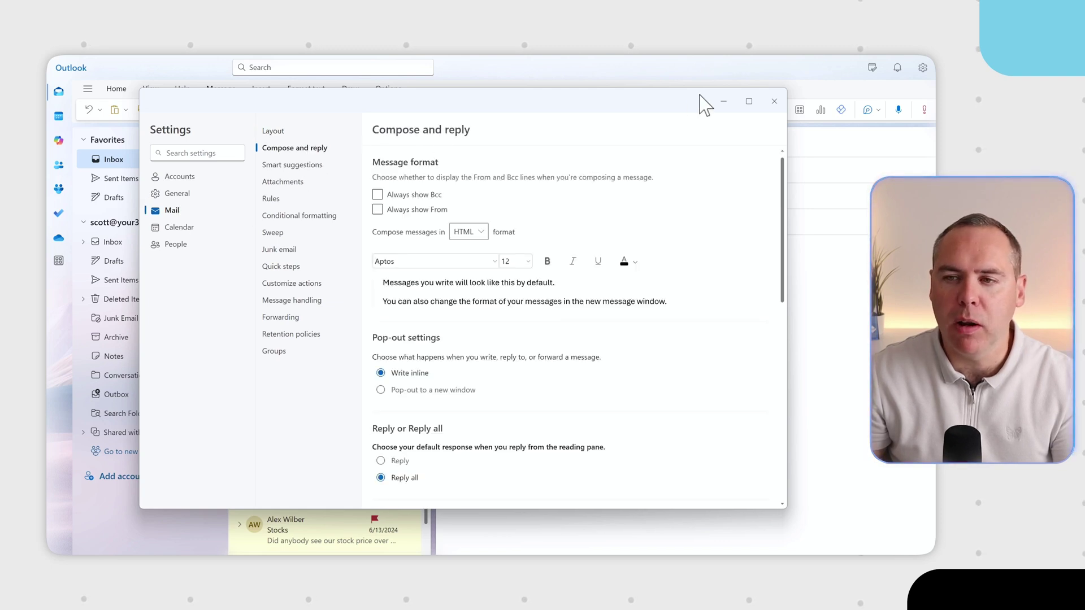
pyautogui.click(749, 102)
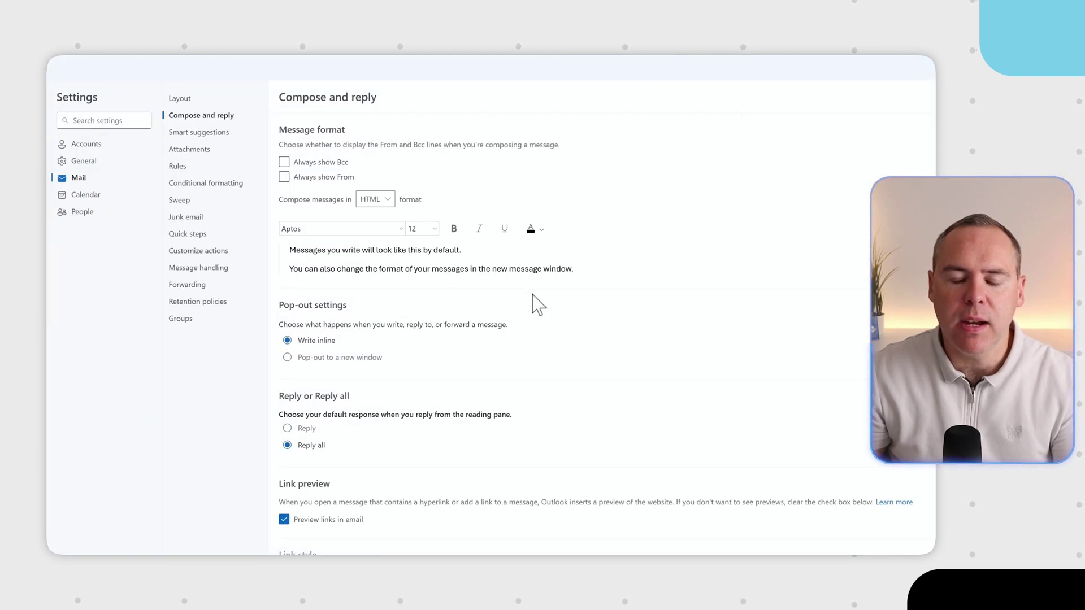
pyautogui.scroll(-5, 509, 325)
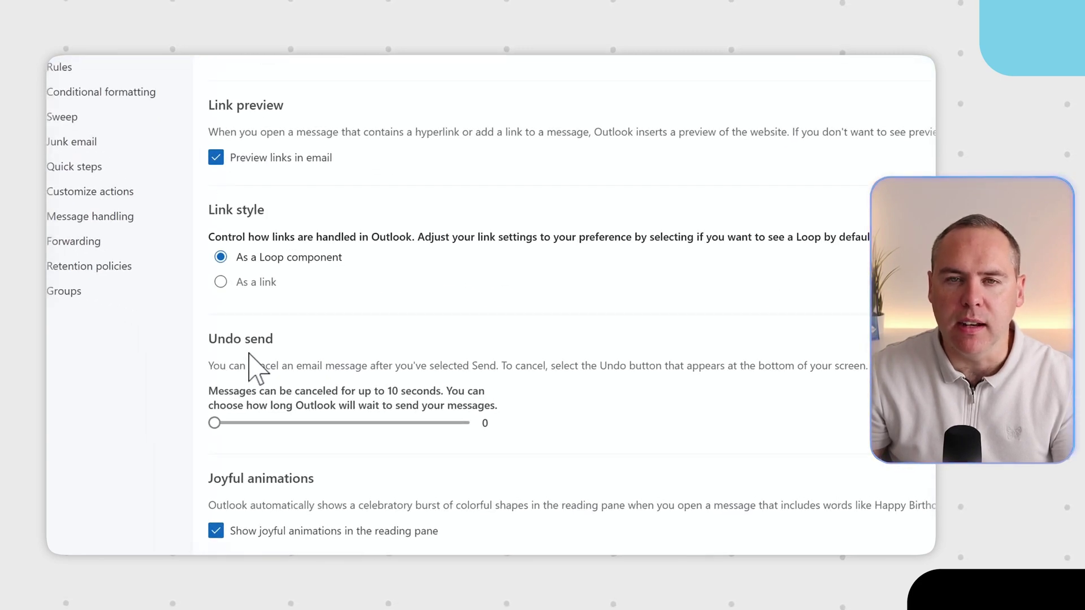
pyautogui.click(345, 423)
pyautogui.click(462, 423)
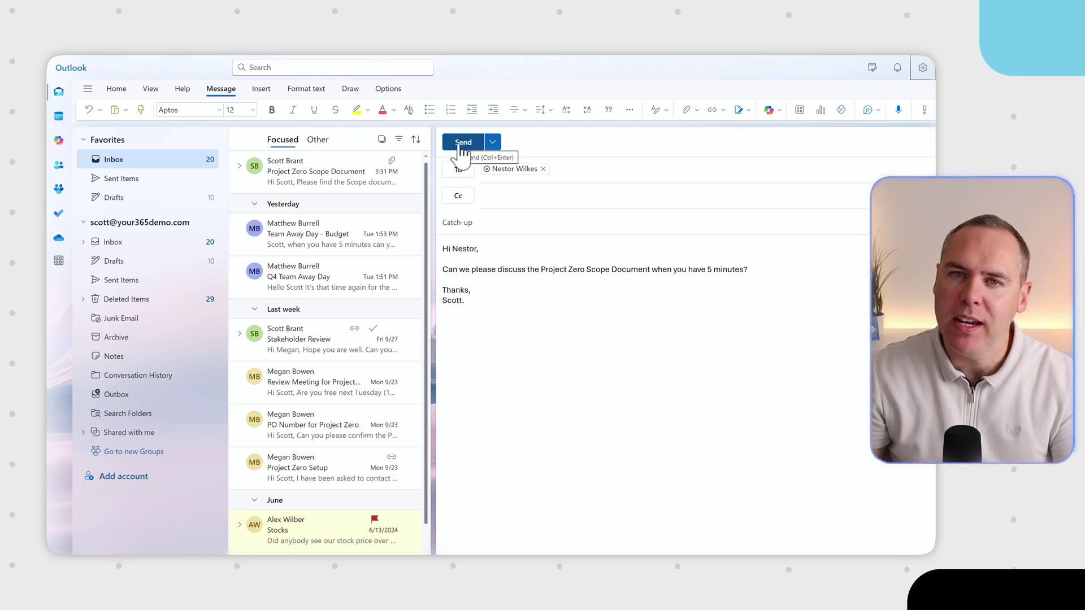
pyautogui.click(462, 145)
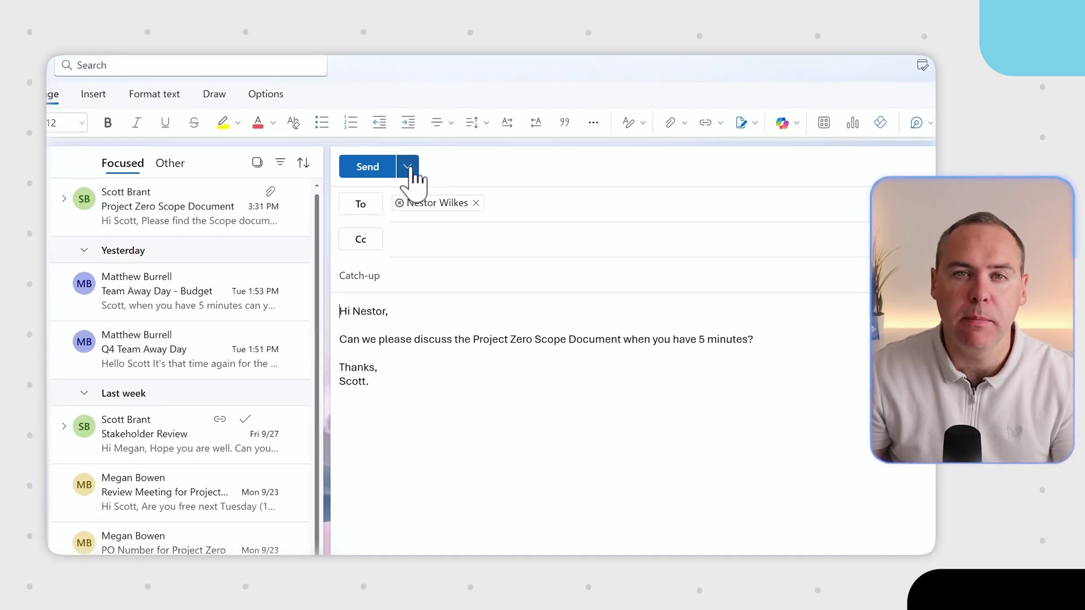
# Step: Schedule the Catch-up email with the Tomorrow morning preset, Thu 8:00 AM, after previewing Custom time
pyautogui.click(408, 167)
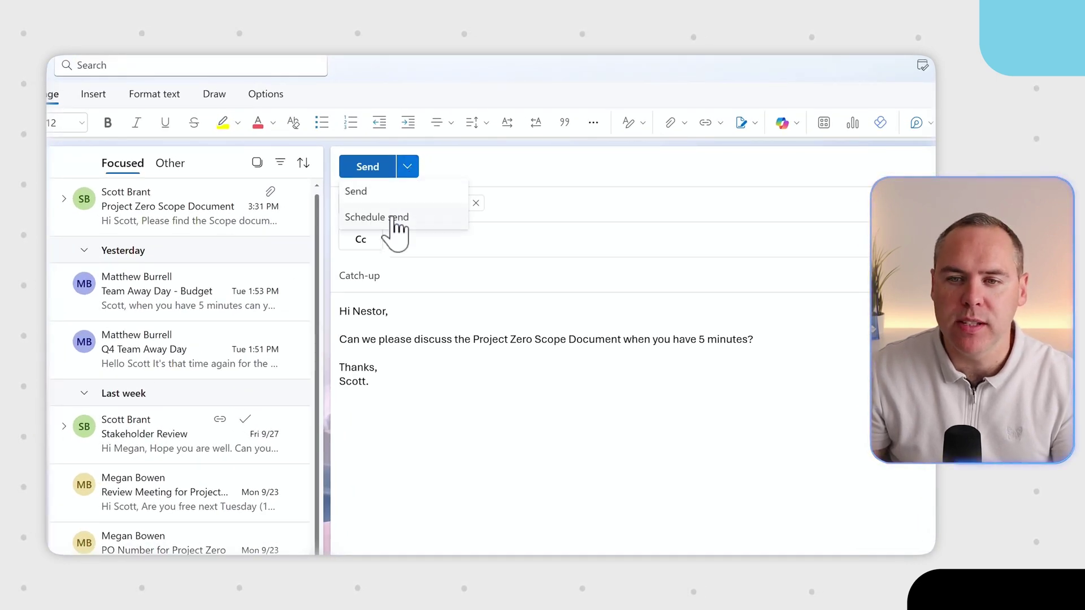
pyautogui.click(424, 217)
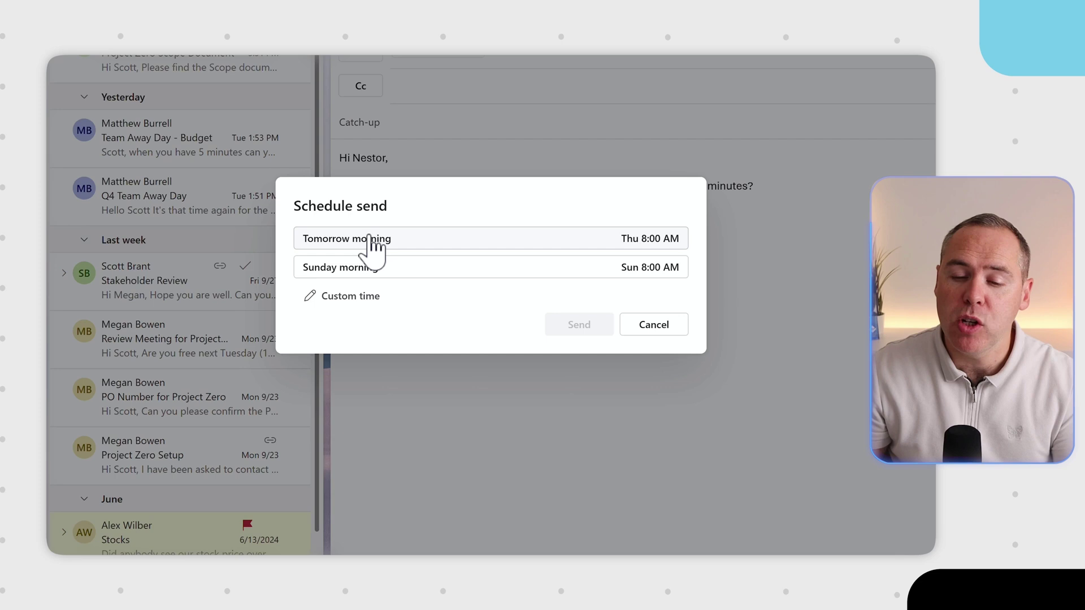
pyautogui.click(348, 300)
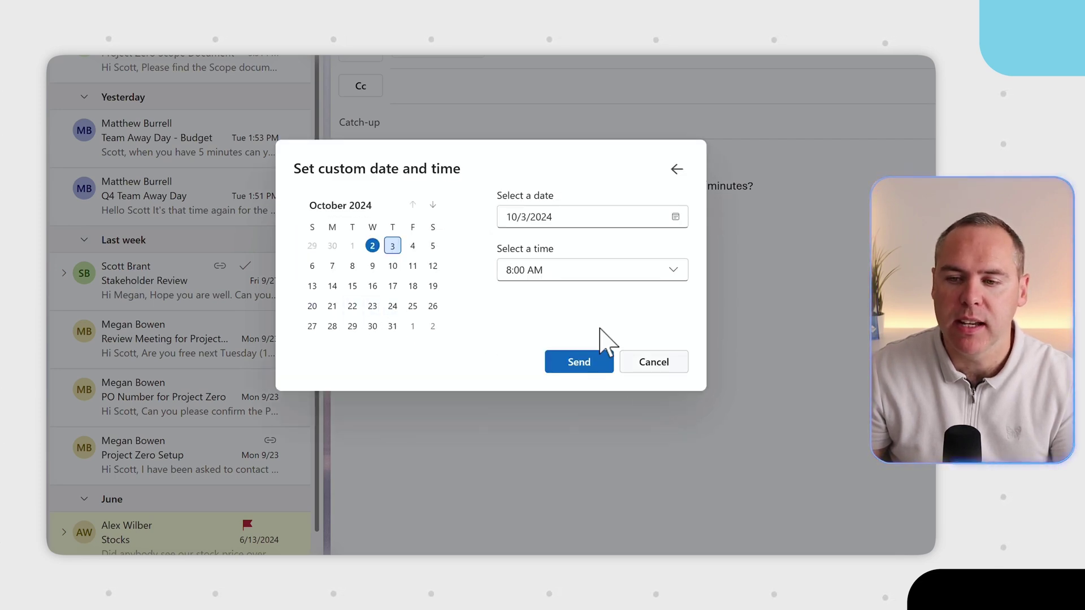
pyautogui.press('Escape')
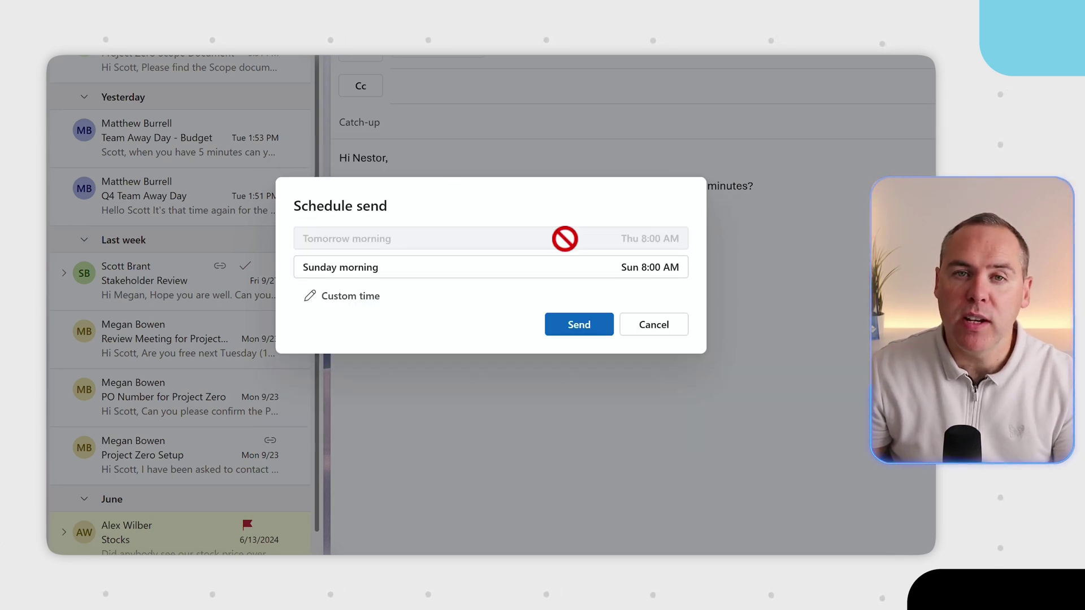
pyautogui.click(568, 328)
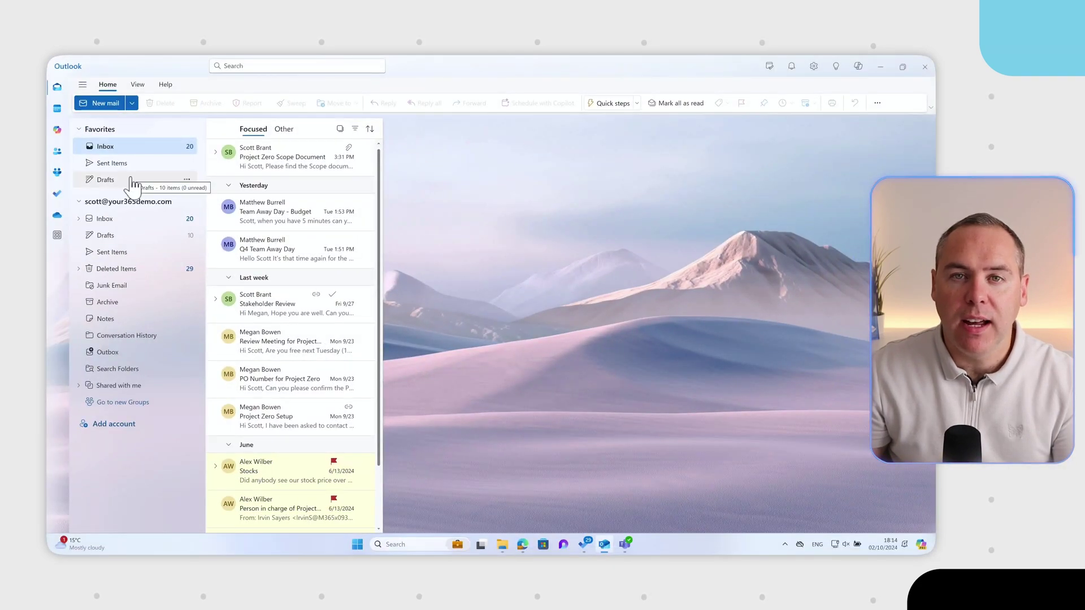
# Step: Select the scheduled Catch-up draft in Drafts and choose Modify Email to edit it
pyautogui.click(133, 182)
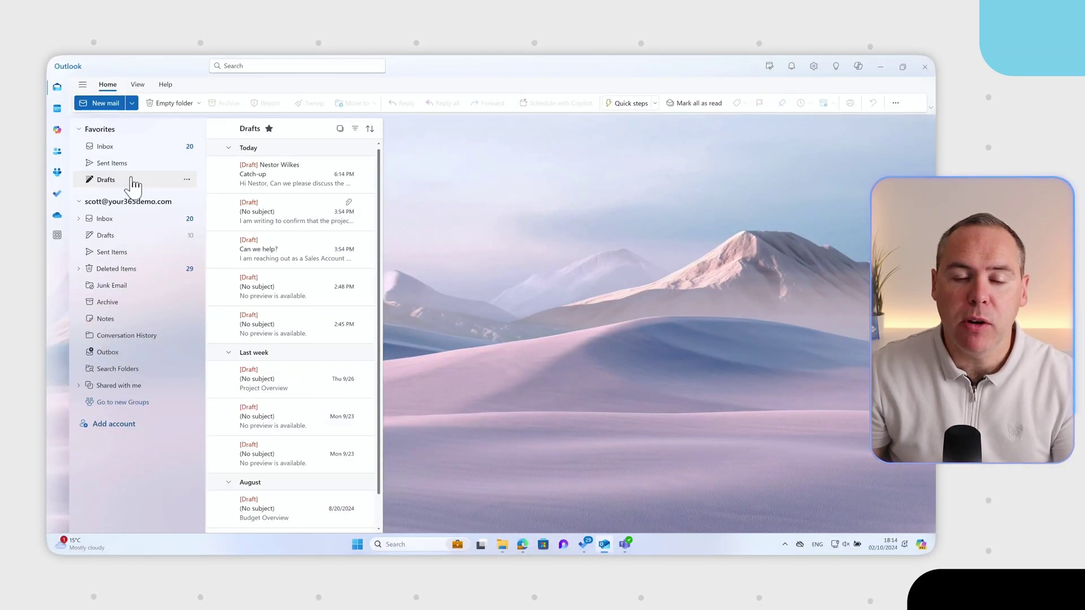
pyautogui.click(293, 179)
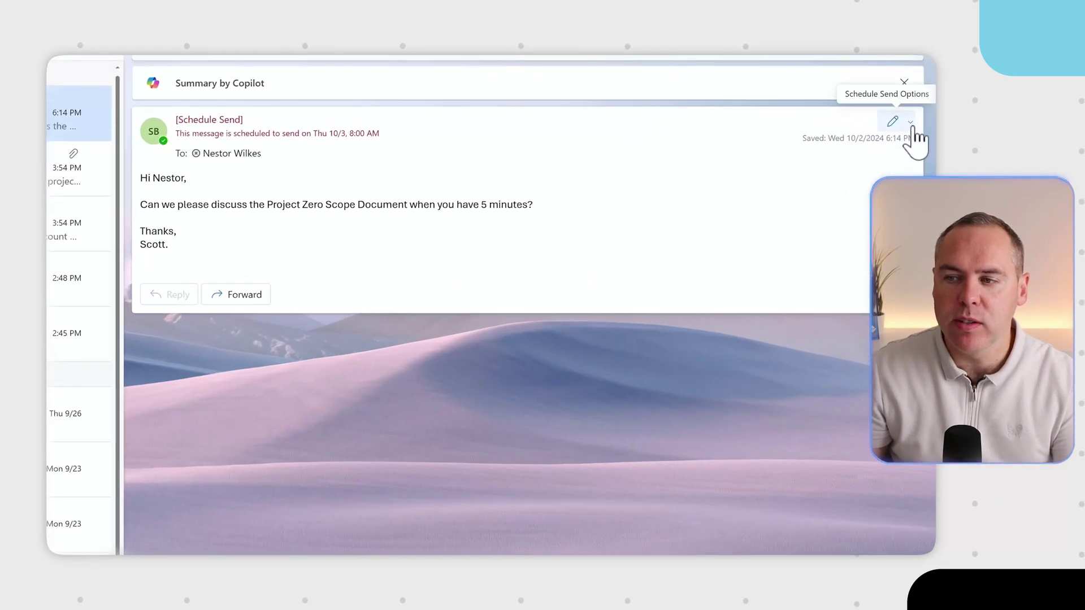
pyautogui.click(918, 181)
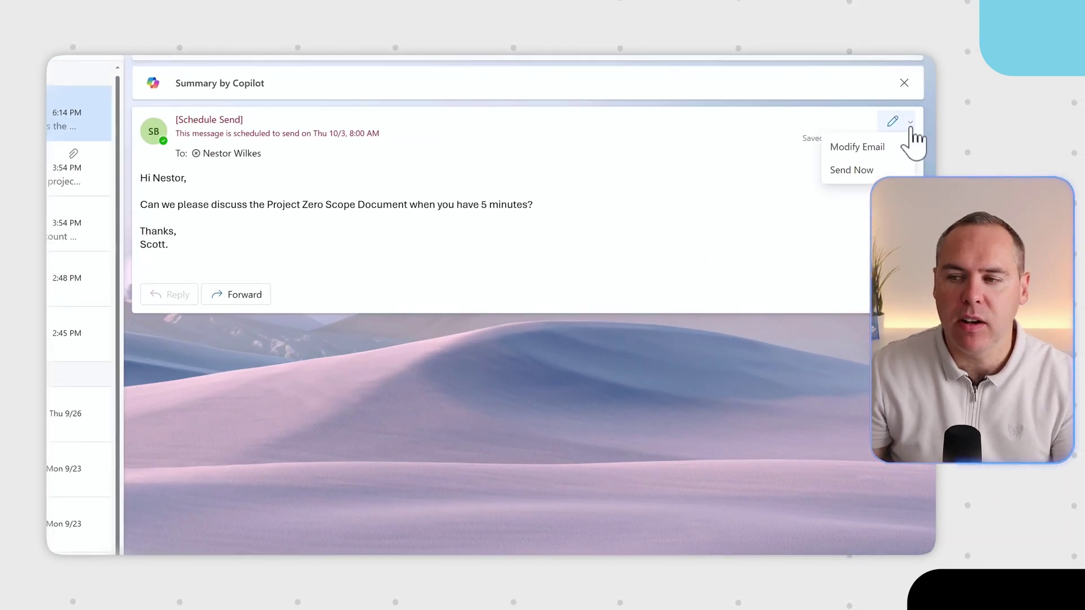
pyautogui.click(871, 151)
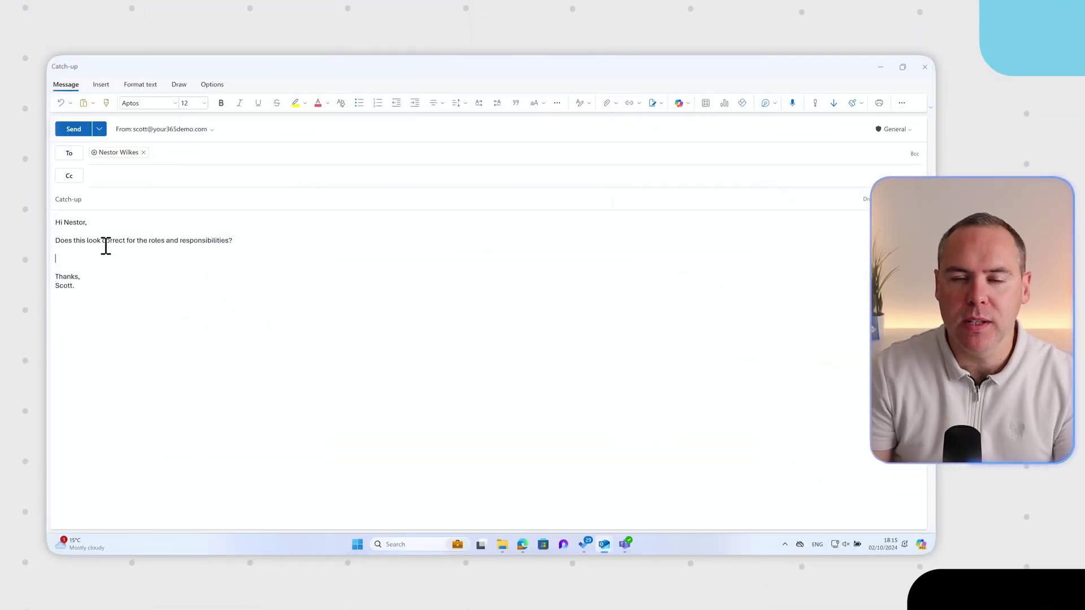
# Step: Type /Project on a new line and insert the Project GreenSpace Roles and Responsibilites.pdf link
pyautogui.write('/')
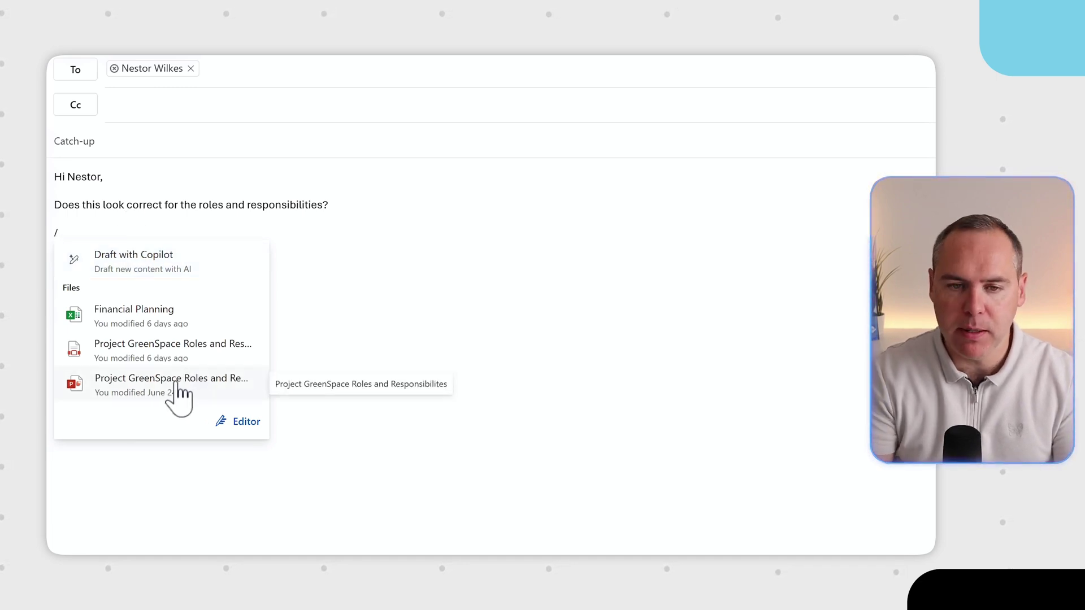
pyautogui.write('Project')
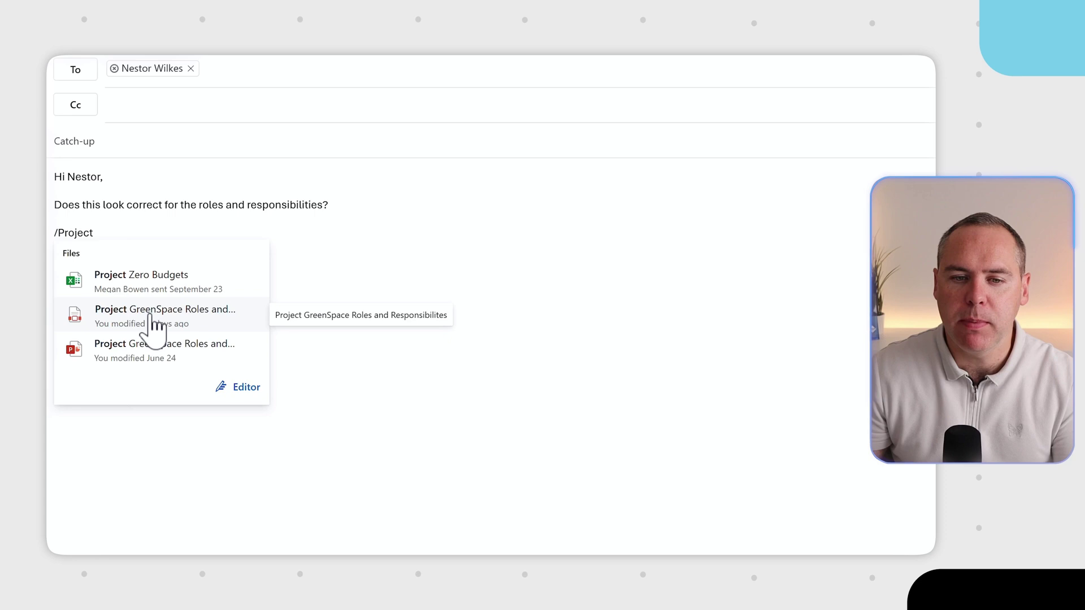
pyautogui.click(151, 317)
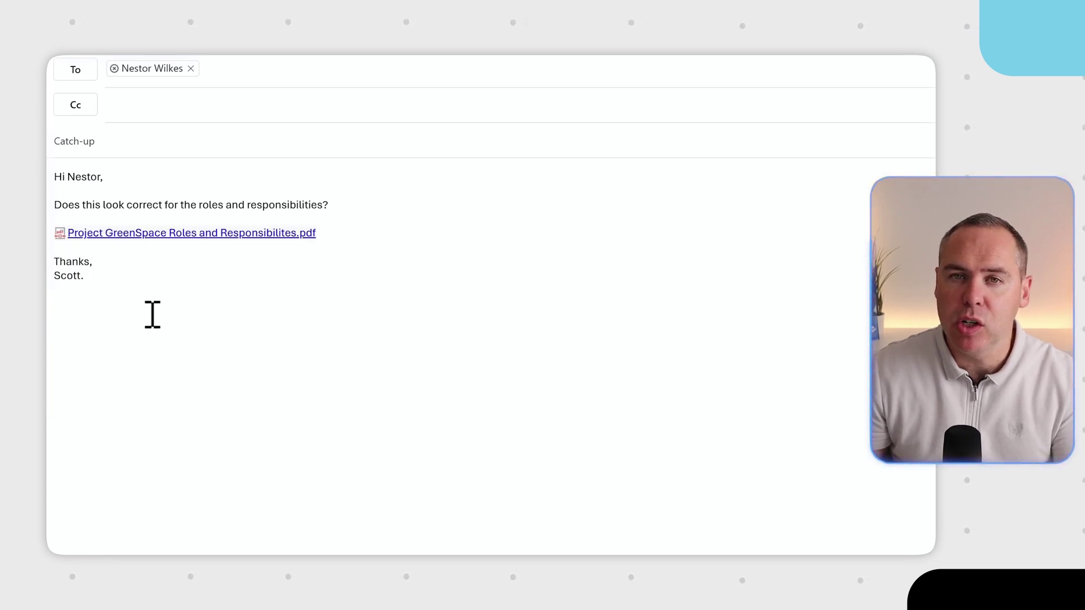
# Step: Open the PDF link's sharing settings, then cancel them without making changes
pyautogui.click(242, 238)
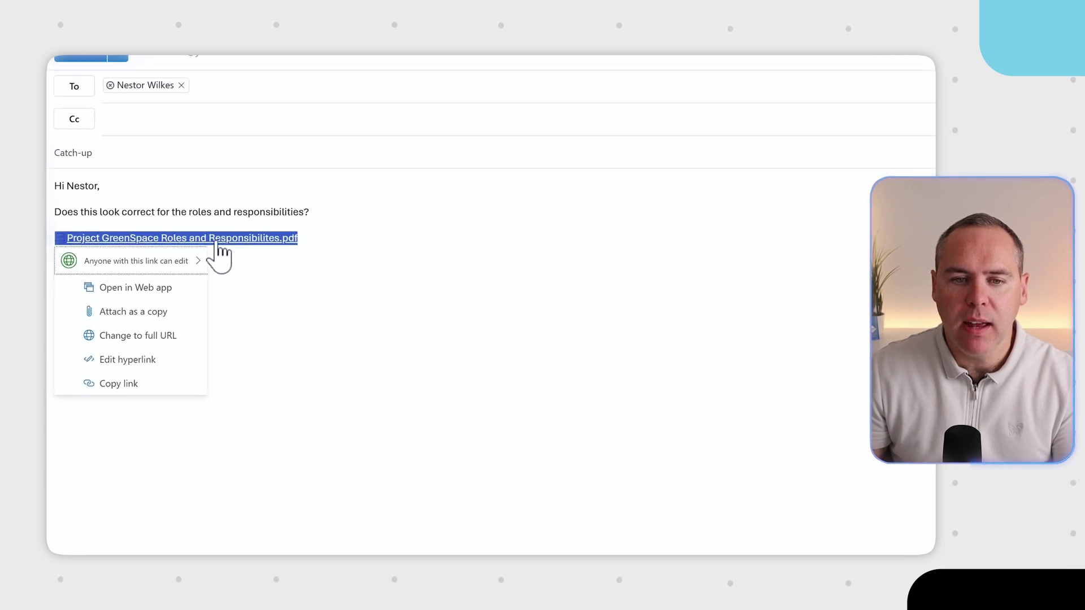
pyautogui.click(202, 259)
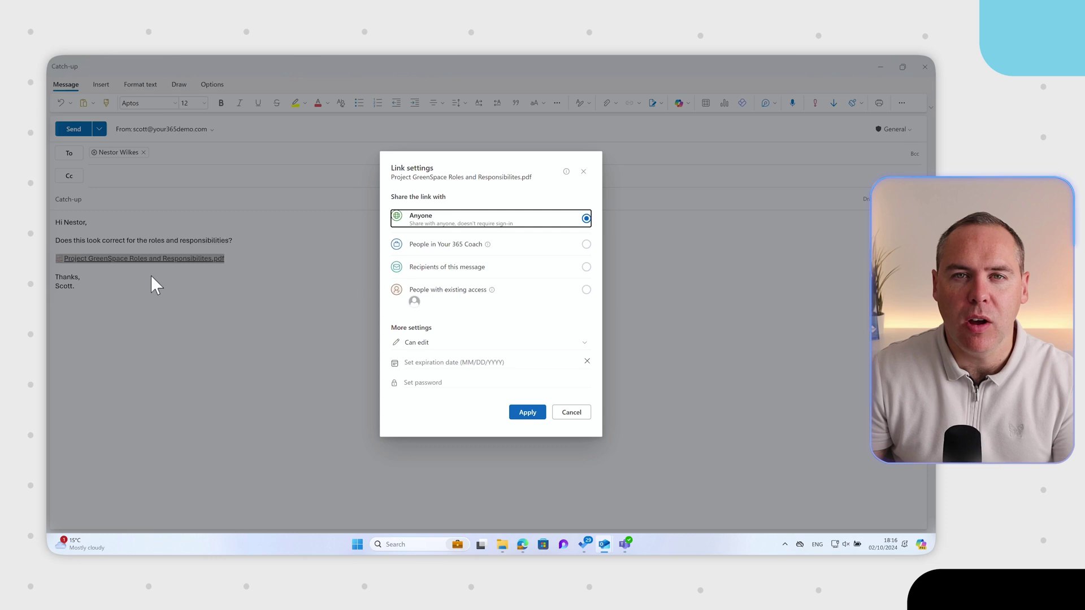
pyautogui.click(568, 413)
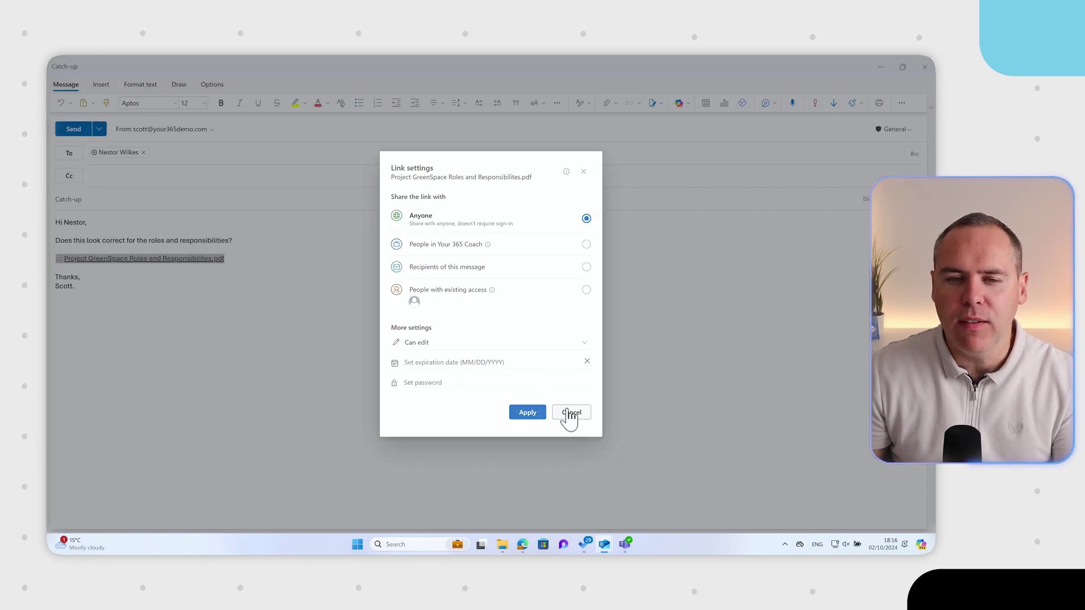
pyautogui.click(271, 288)
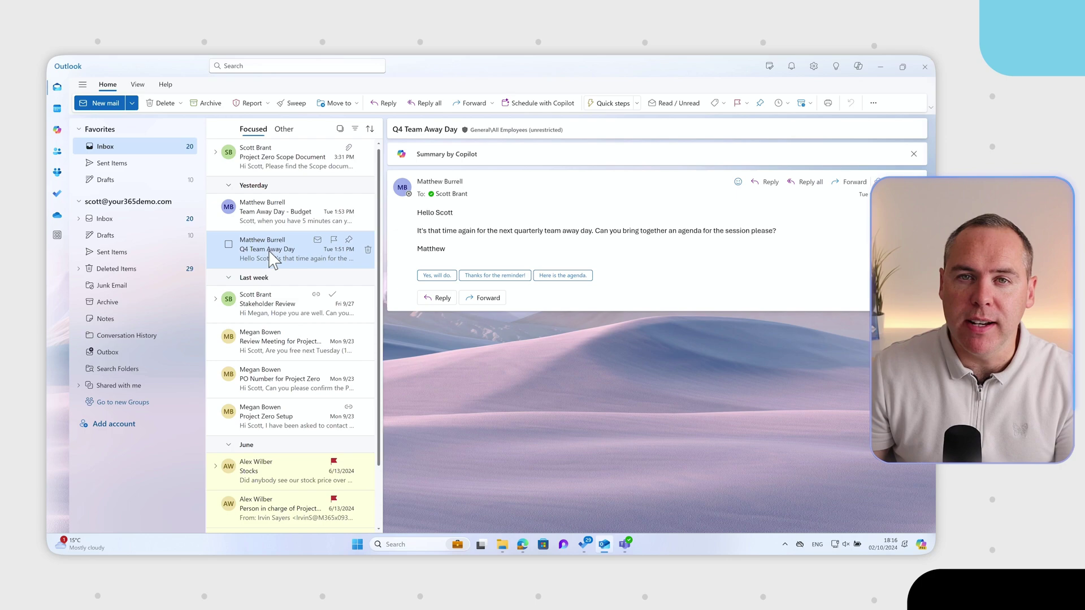
# Step: Drag the Q4 Team Away Day email onto the My Day calendar and show suggested meeting times
pyautogui.click(768, 67)
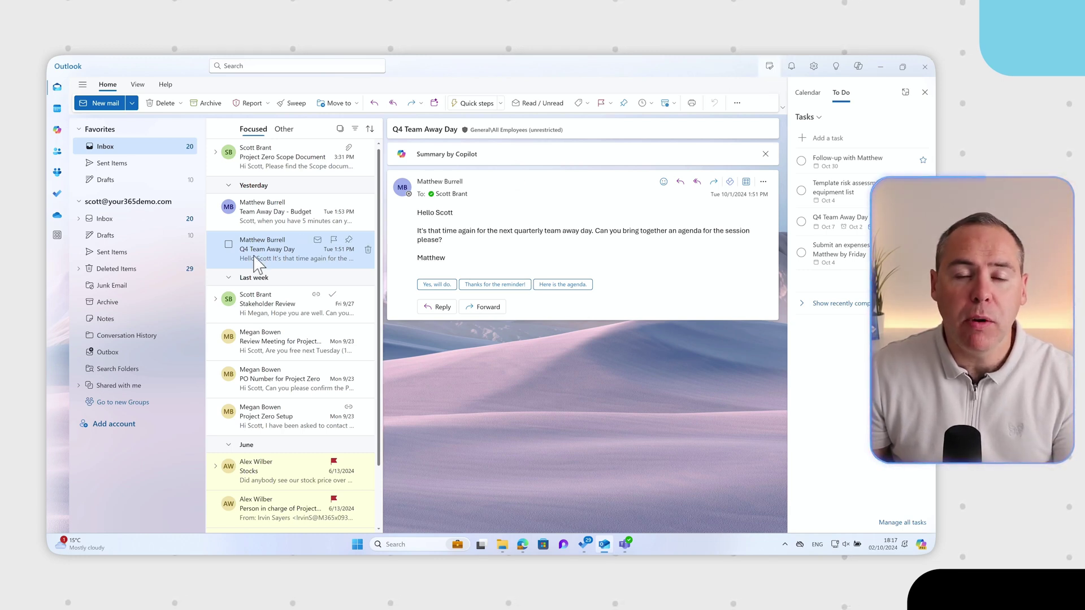
pyautogui.moveTo(254, 263); pyautogui.dragTo(814, 145)
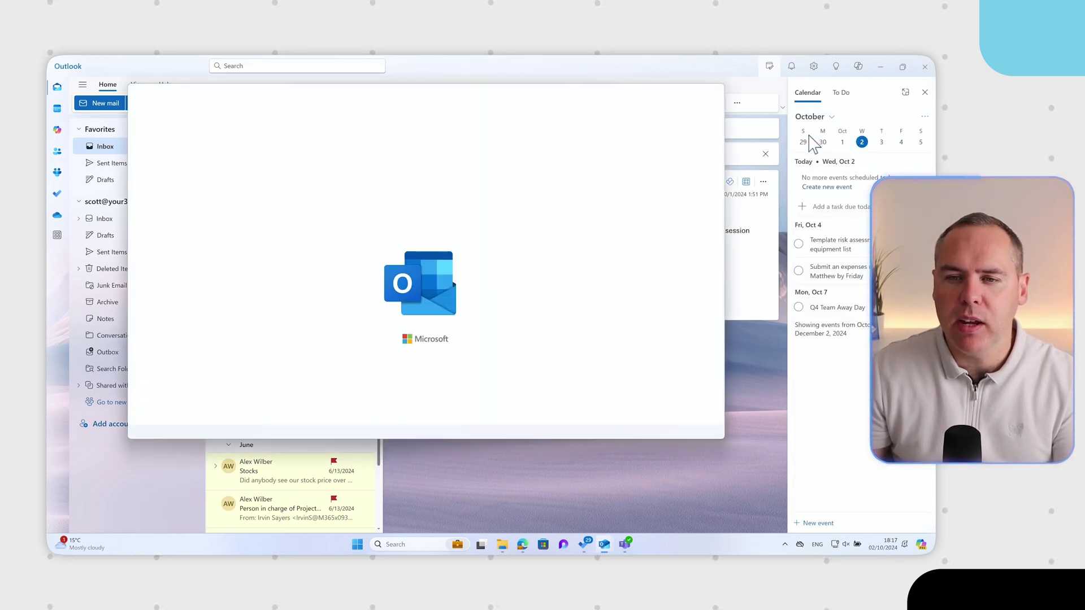
pyautogui.click(691, 95)
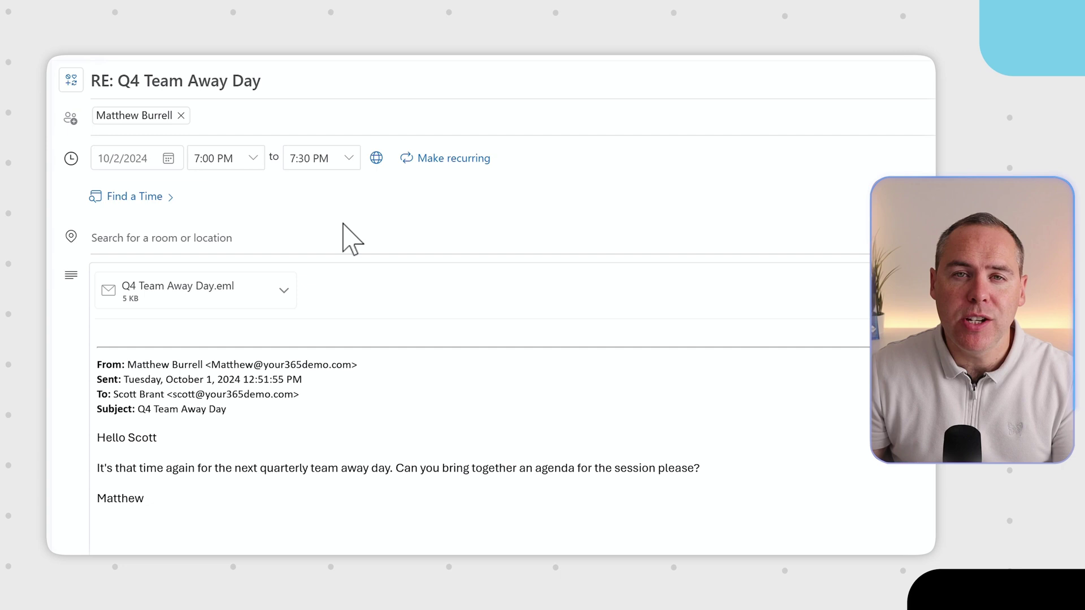
pyautogui.click(139, 199)
pyautogui.moveTo(169, 263)
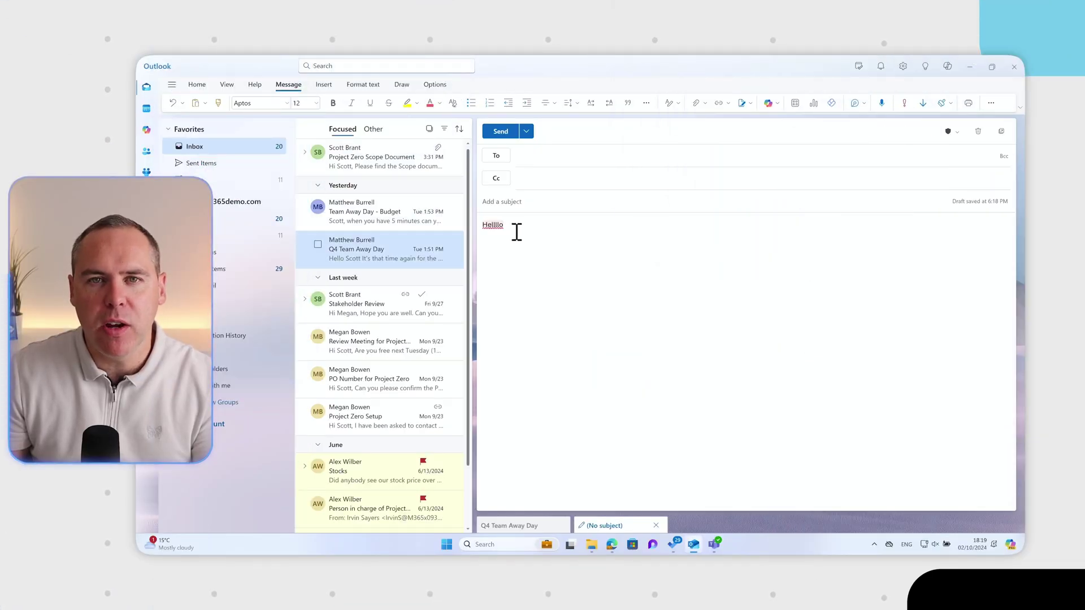
# Step: Open the emoji picker from Helllo's context menu, then show the word's spelling suggestions
pyautogui.rightClick(502, 227)
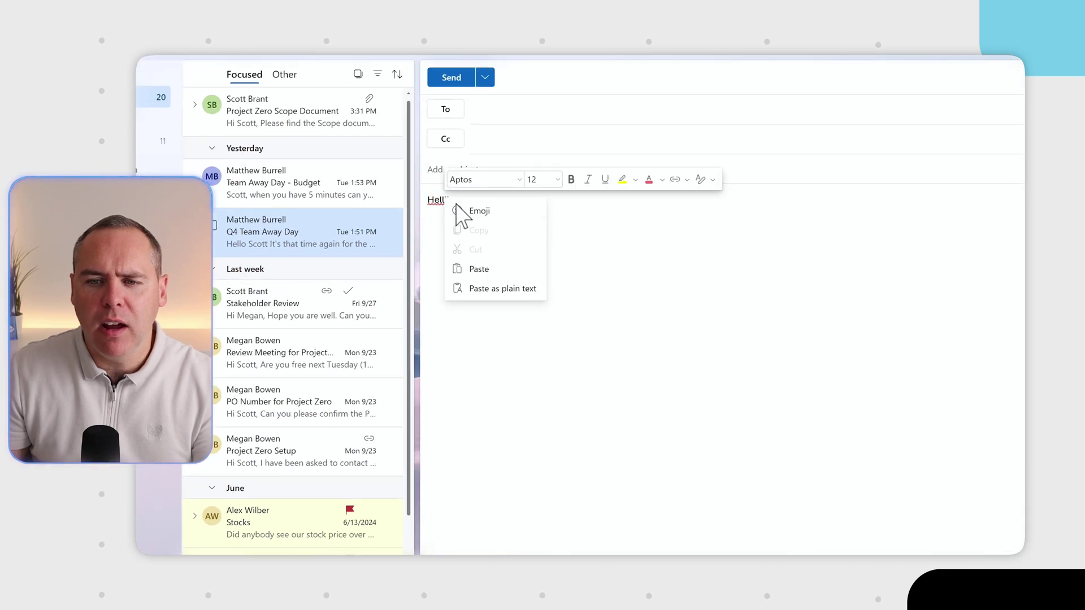
pyautogui.click(493, 214)
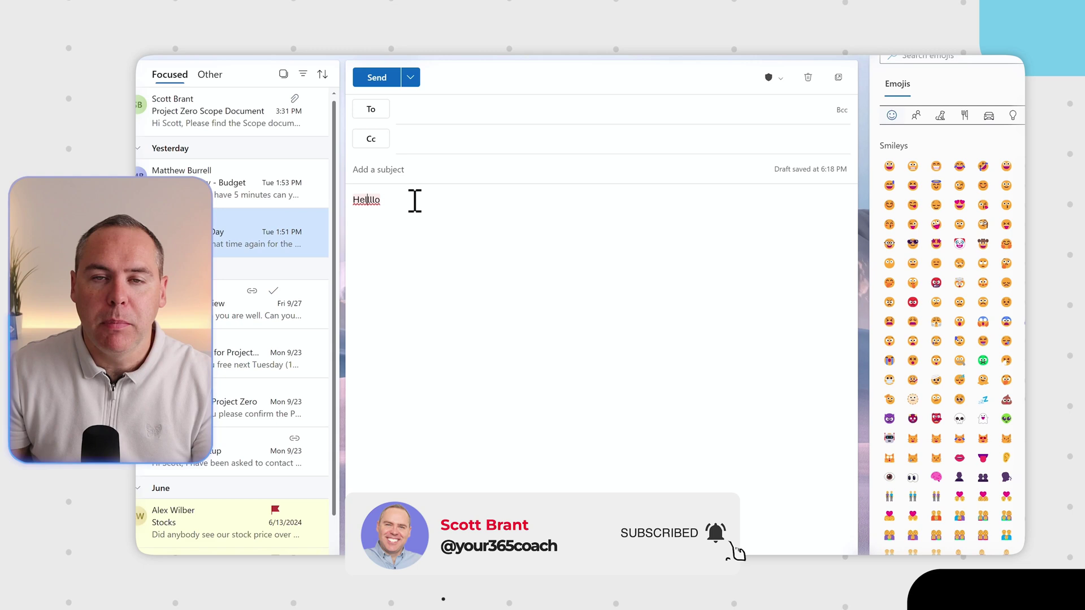
pyautogui.click(445, 199)
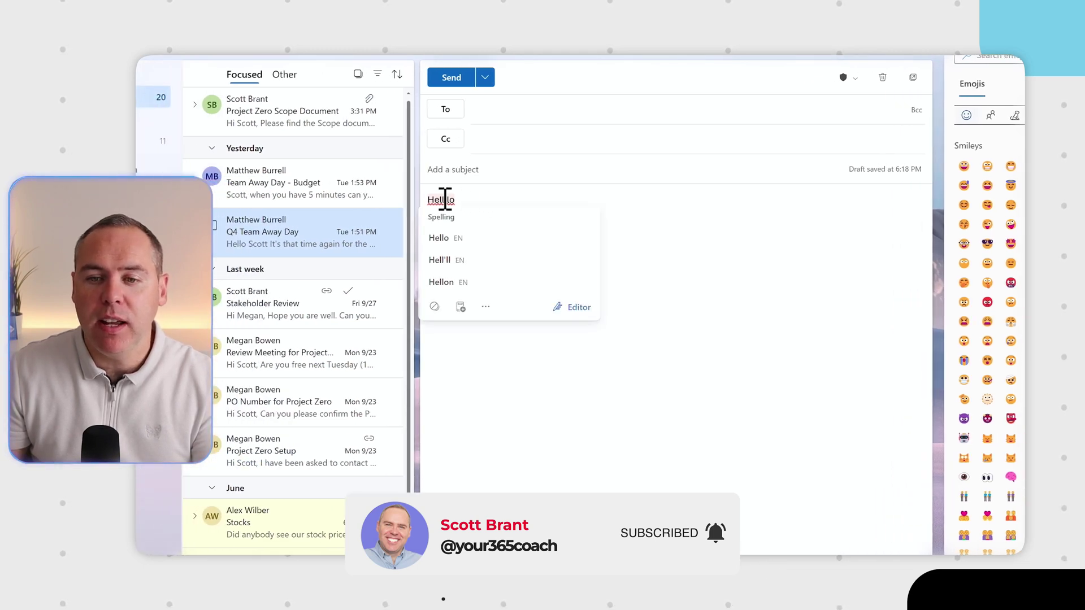
# Step: Replace Helllo with the suggested Hello
pyautogui.click(481, 240)
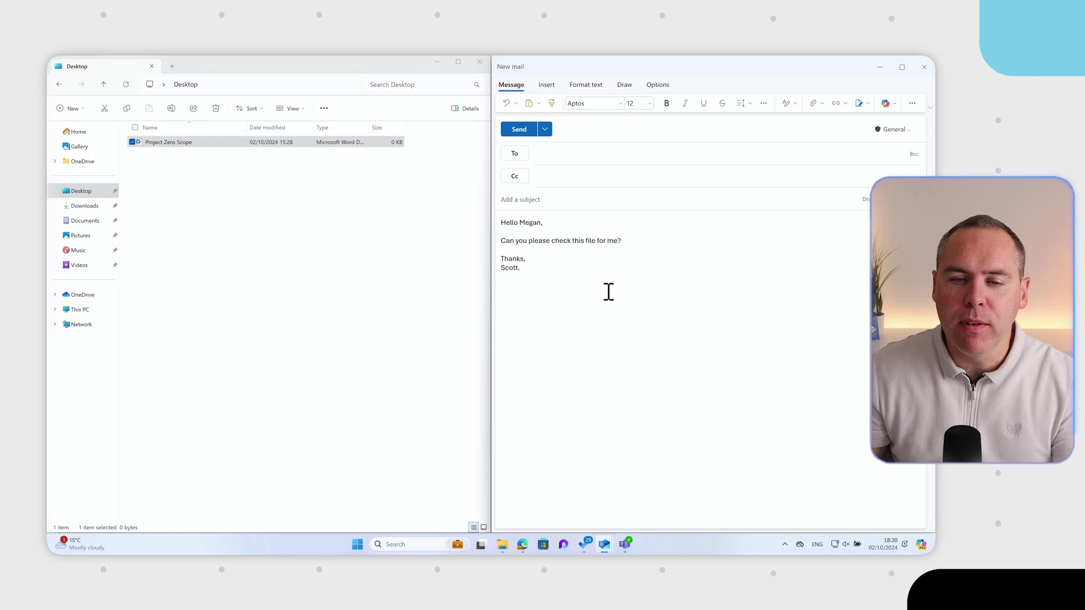
# Step: Drag Project Zero Scope.docx from the Desktop into the draft, remove it, and drop it in again as an attachment
pyautogui.moveTo(262, 143); pyautogui.dragTo(306, 166)
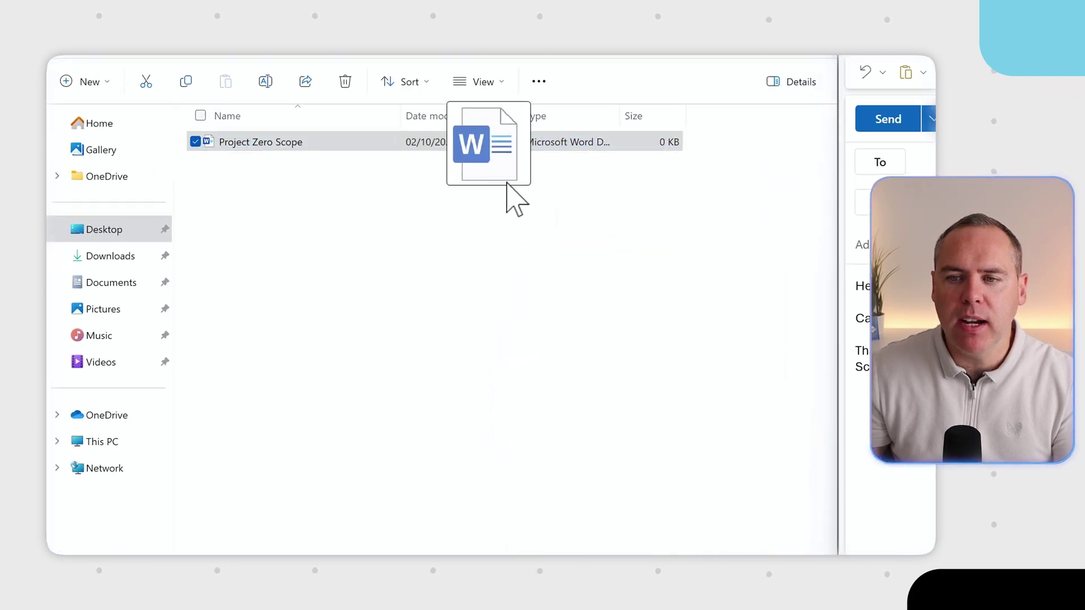
pyautogui.moveTo(507, 183); pyautogui.dragTo(431, 208)
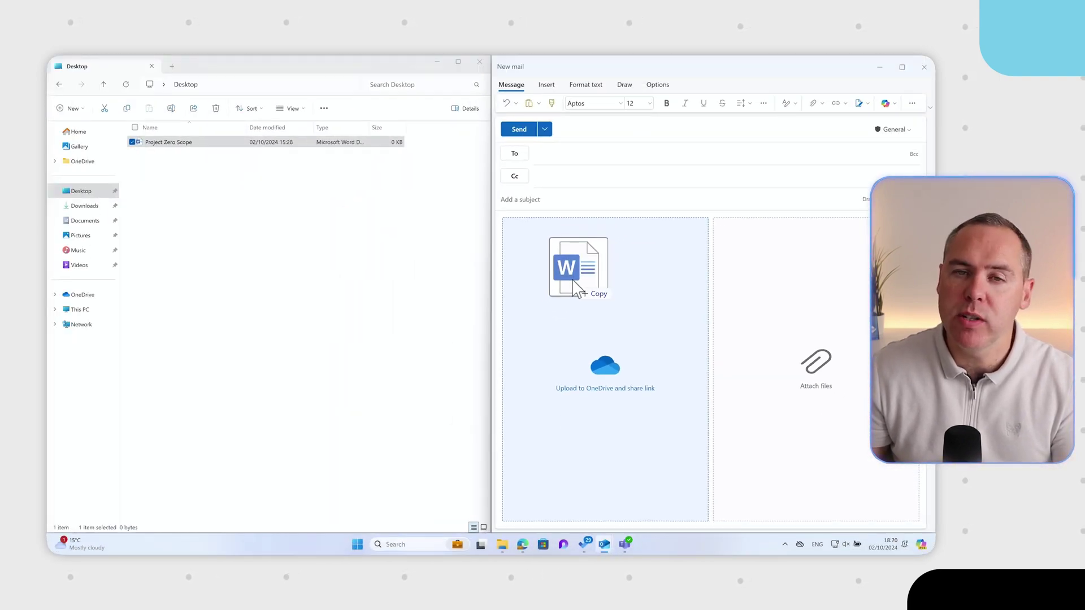
pyautogui.moveTo(574, 283); pyautogui.dragTo(810, 280)
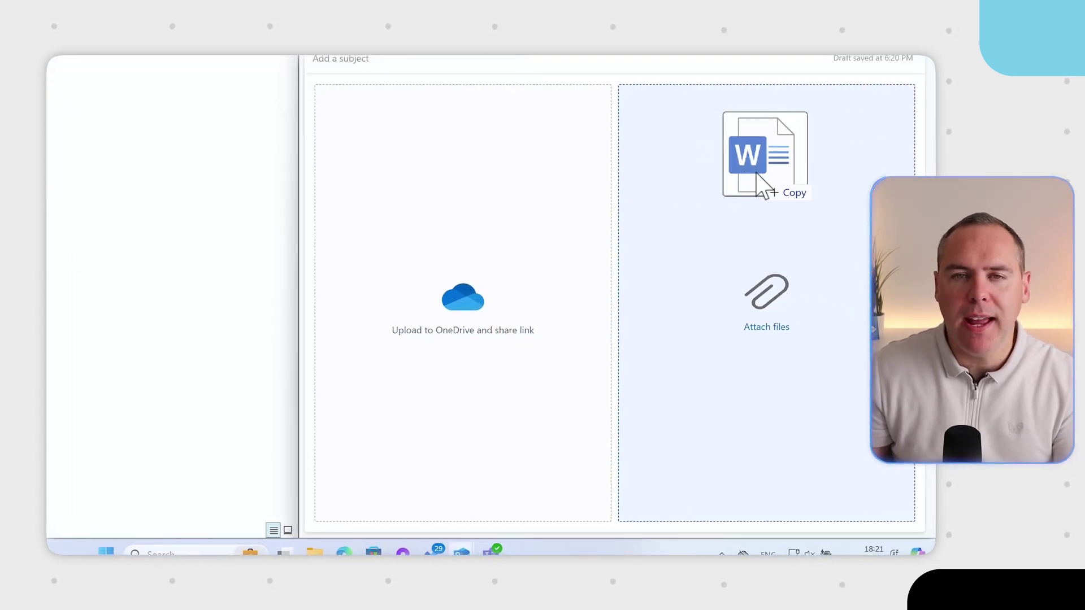
pyautogui.moveTo(758, 174); pyautogui.dragTo(754, 186)
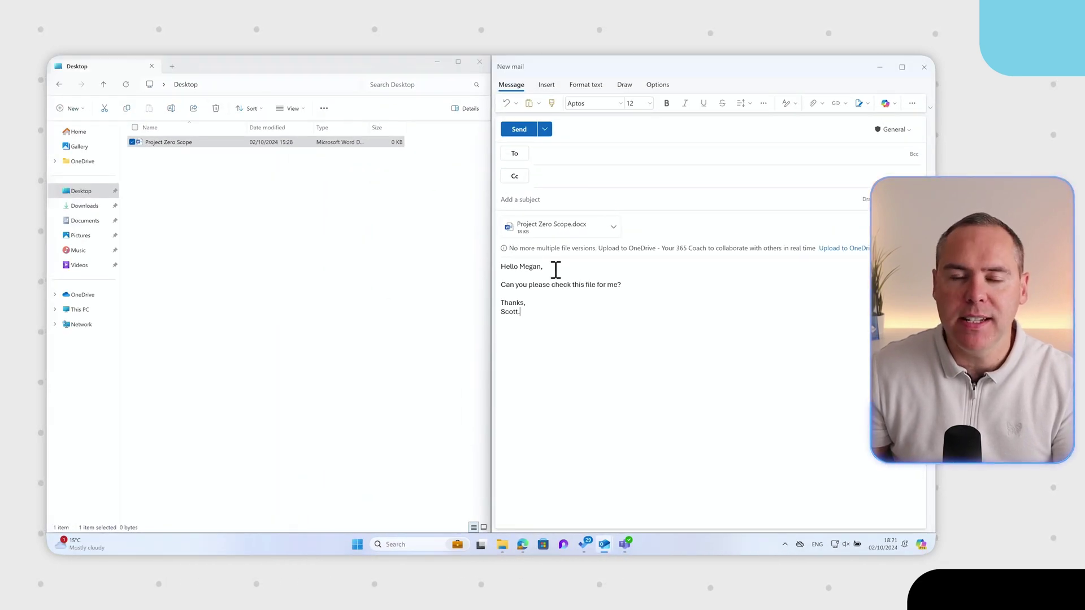
pyautogui.click(614, 228)
pyautogui.click(560, 330)
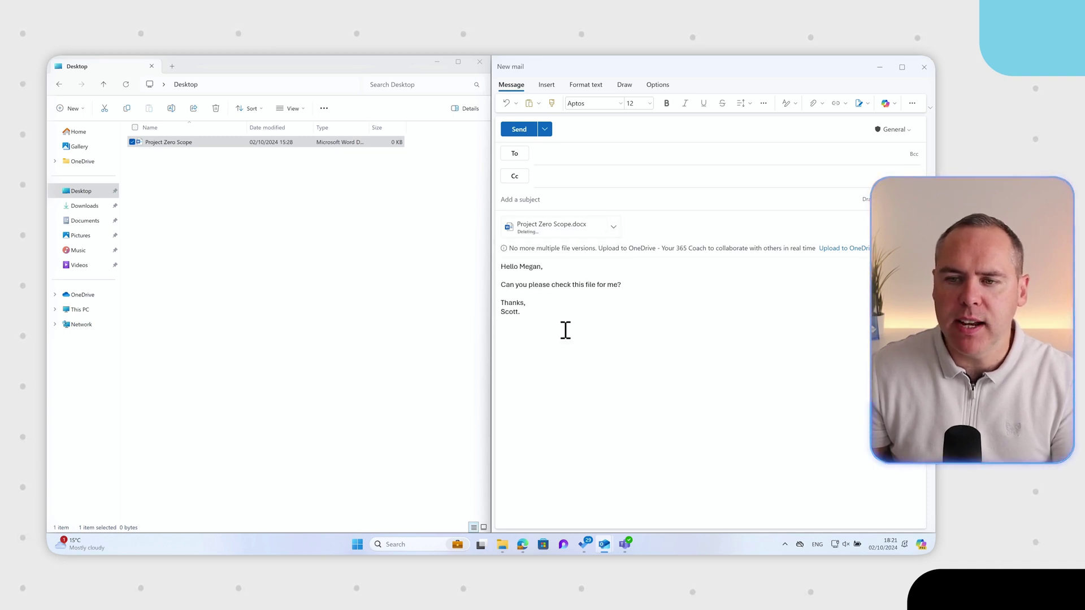
pyautogui.moveTo(262, 152); pyautogui.dragTo(605, 346)
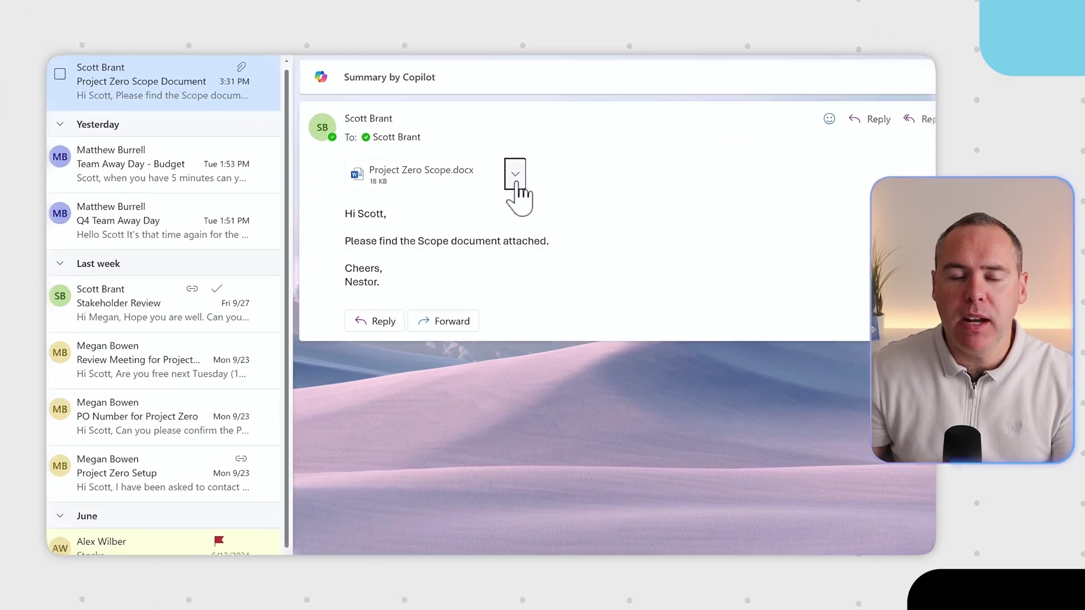
# Step: Save the received Project Zero Scope.docx attachment using Save As
pyautogui.click(530, 219)
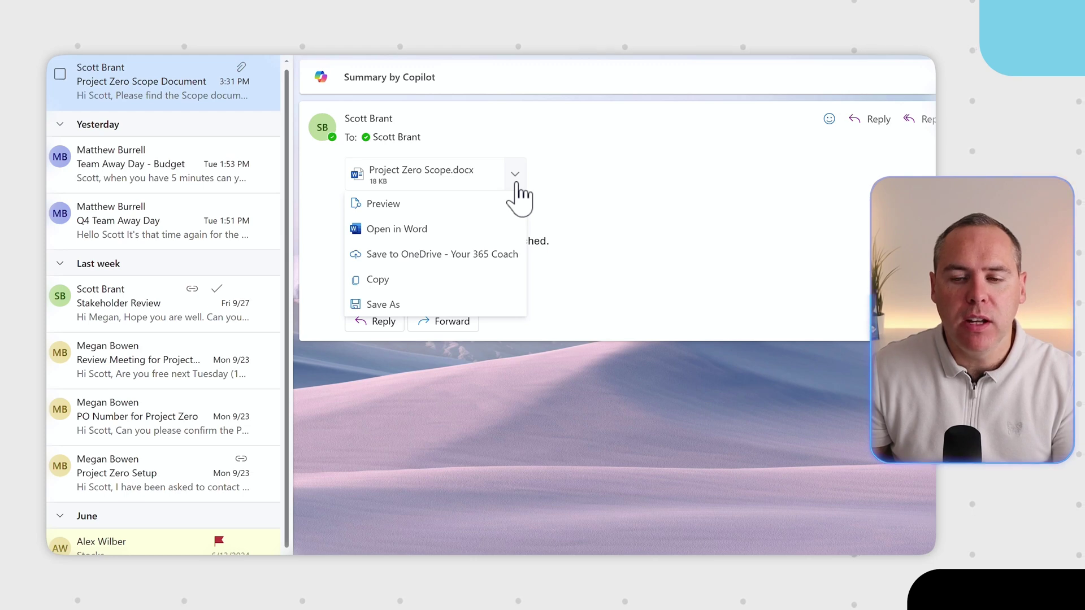
pyautogui.click(418, 308)
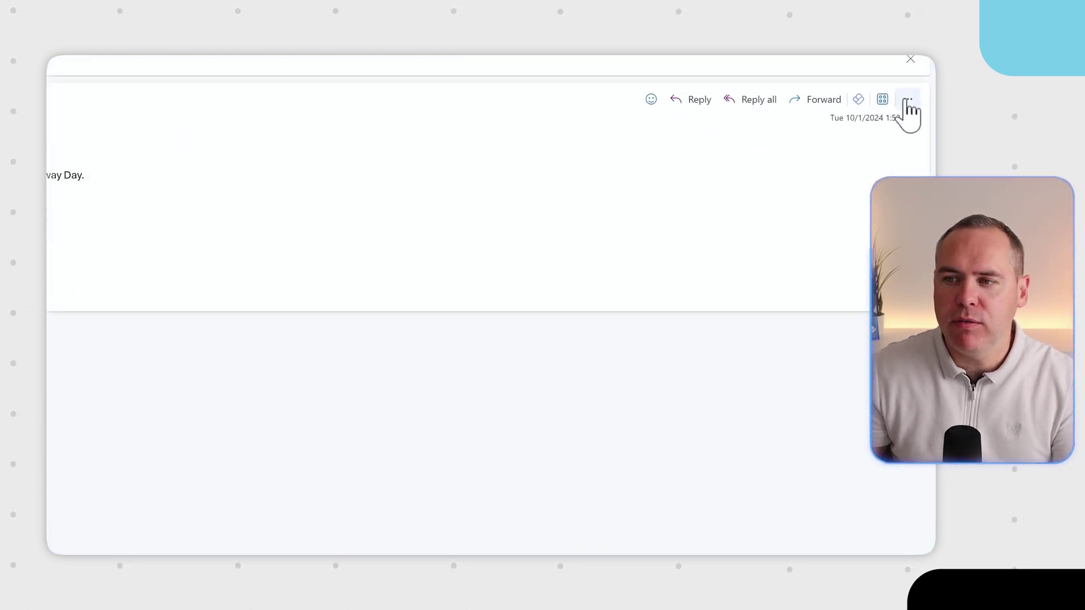
# Step: Reply all to the Team Away Day - Budget email with a meeting invitation, maximized to full screen
pyautogui.click(907, 102)
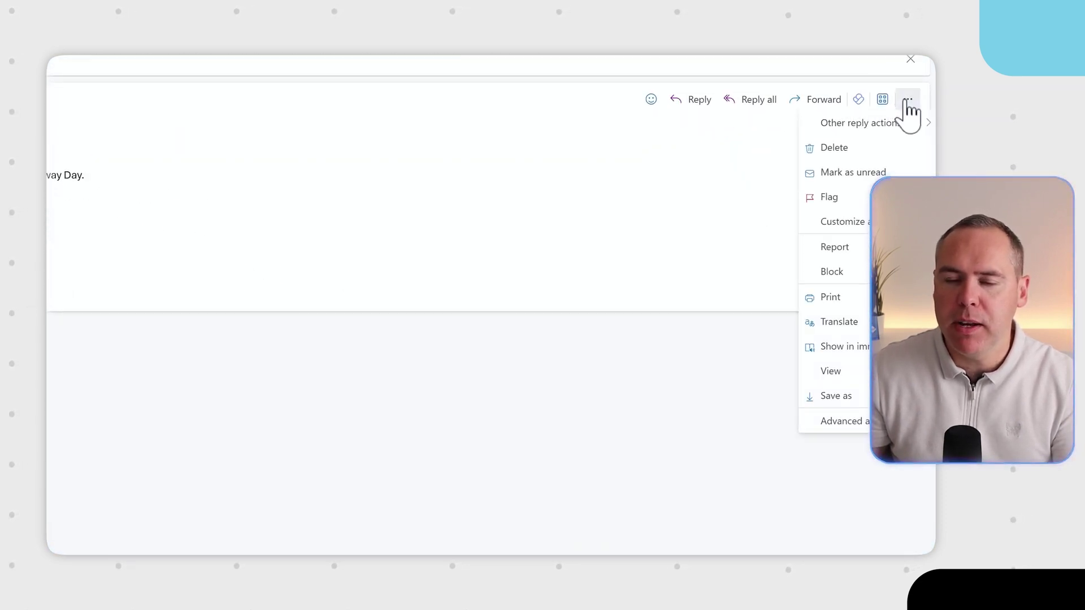
pyautogui.moveTo(878, 130)
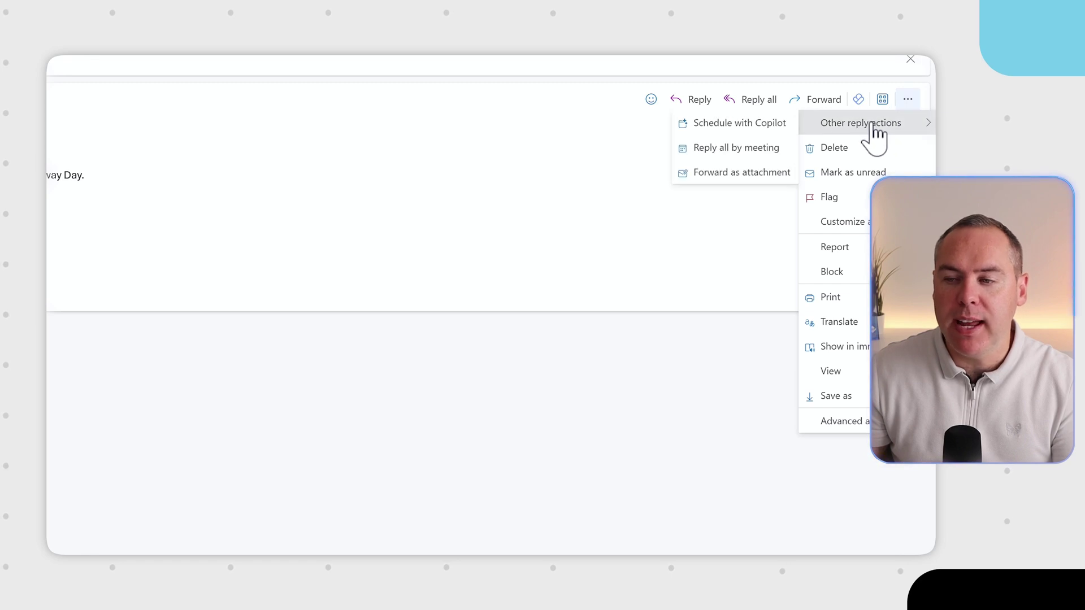
pyautogui.click(746, 148)
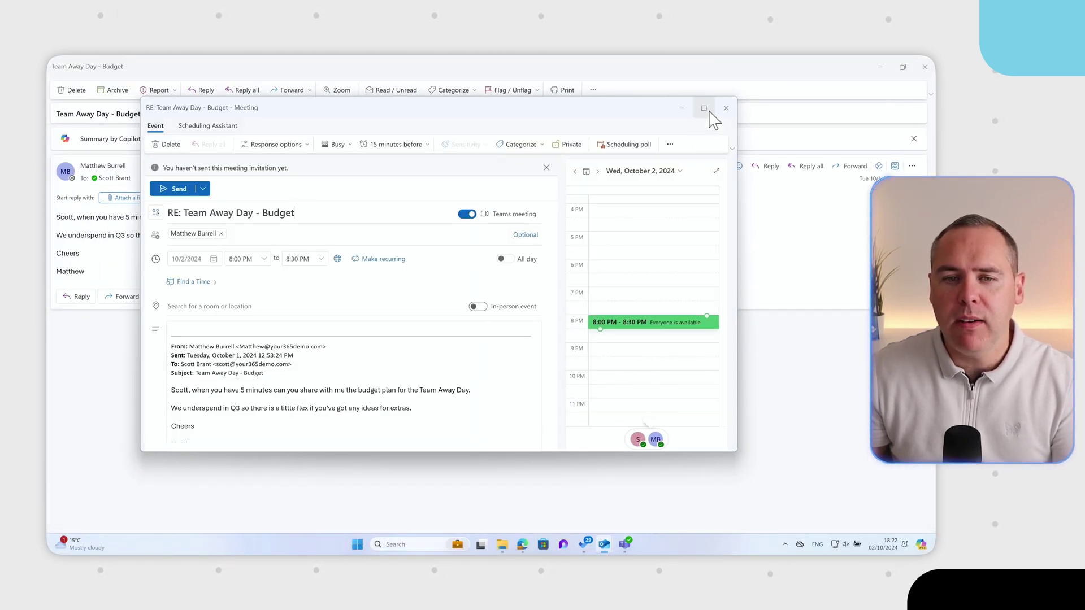
pyautogui.click(704, 108)
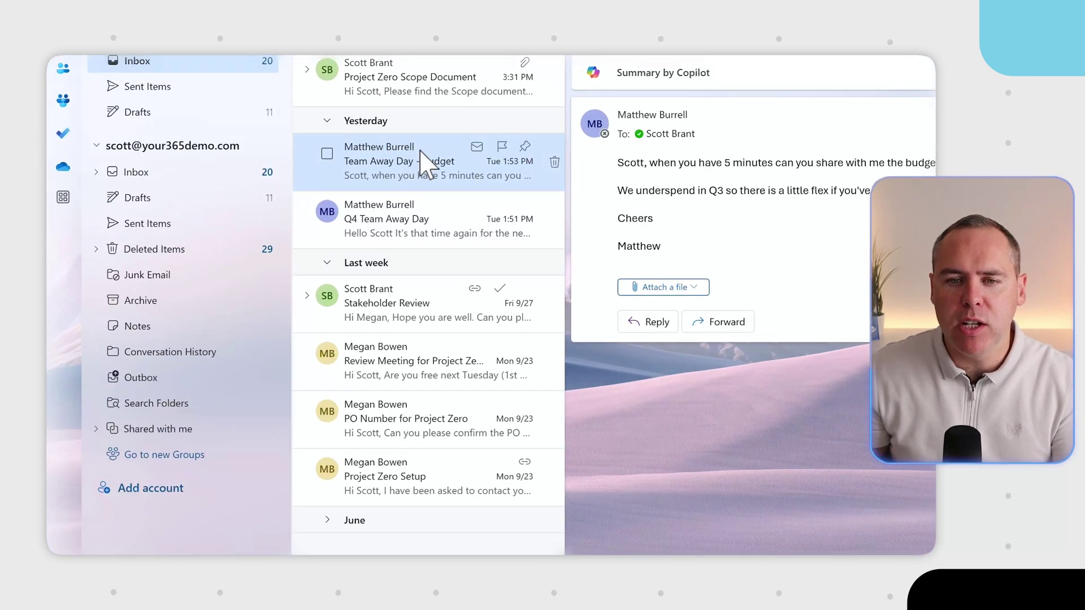
# Step: In Manage categories, rename Blue Category to 'Team Away Day', star it as a favourite, and save
pyautogui.rightClick(289, 205)
pyautogui.moveTo(476, 290)
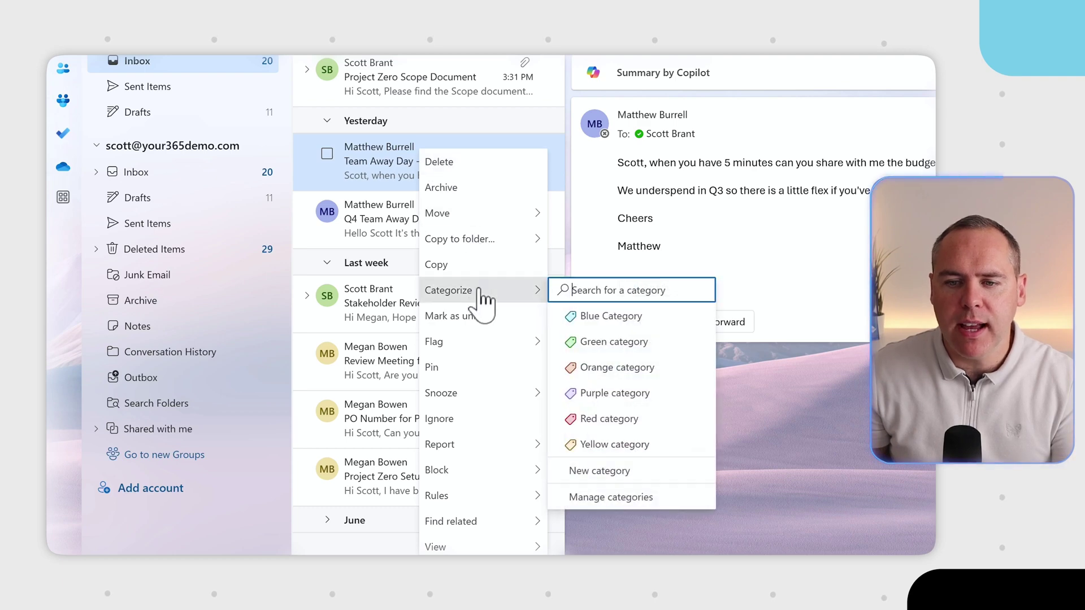
pyautogui.click(650, 498)
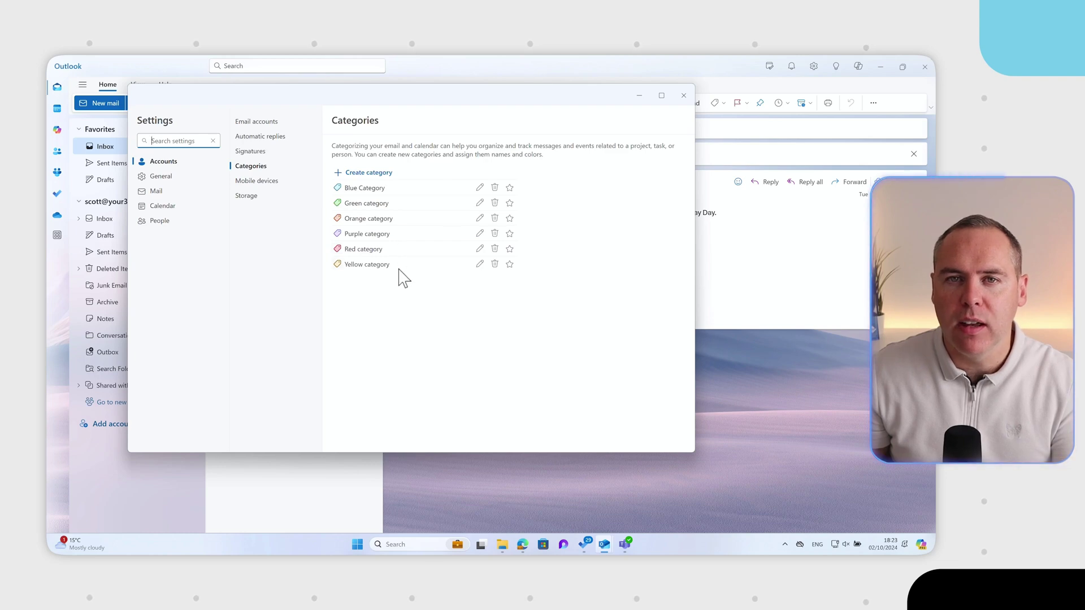
pyautogui.click(479, 188)
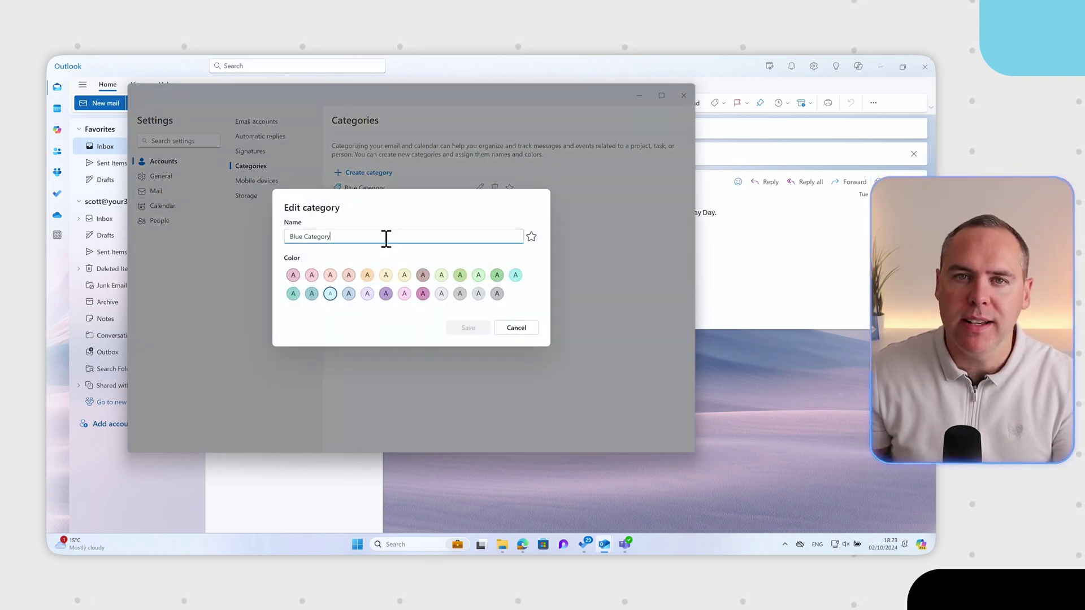
pyautogui.hotkey('ctrl', 'a')
pyautogui.write('Team Away Day')
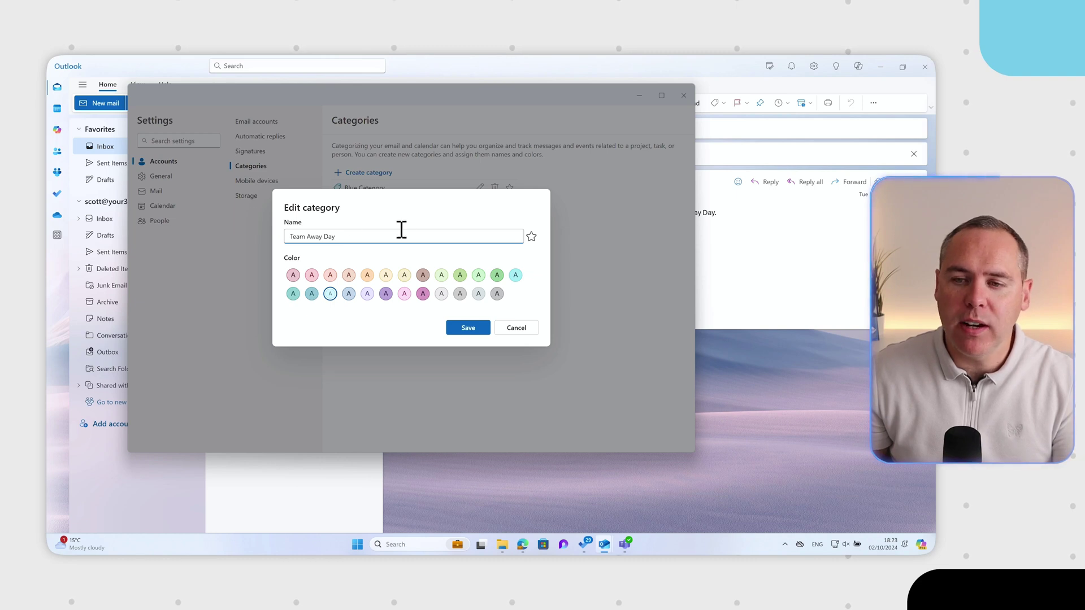
pyautogui.click(531, 237)
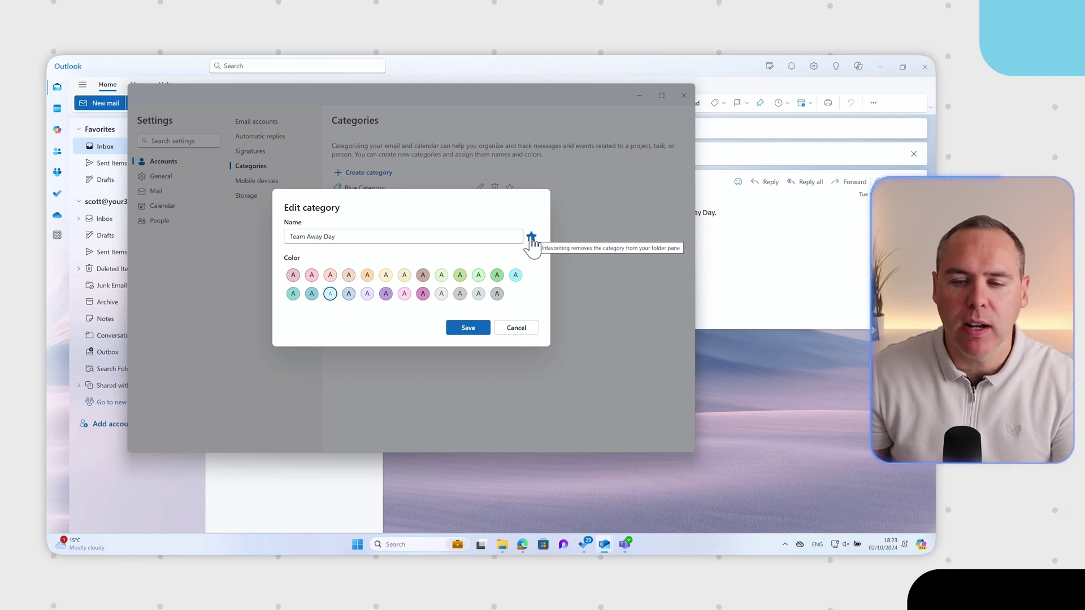
pyautogui.click(474, 330)
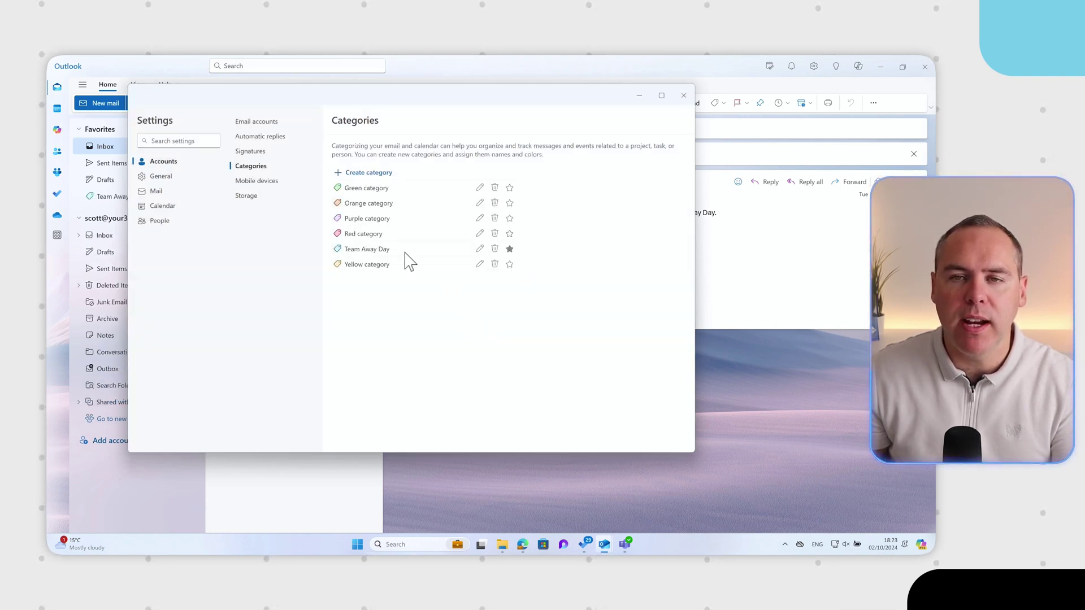
# Step: Tag the Budget and Q4 Team Away Day emails with the Team Away Day category
pyautogui.click(684, 97)
pyautogui.rightClick(295, 224)
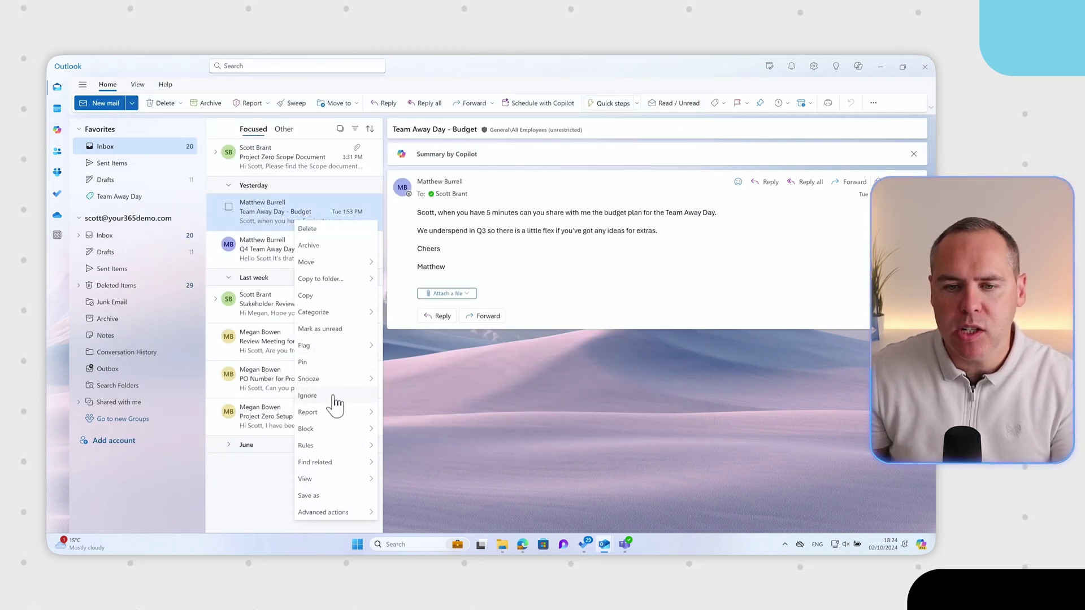
pyautogui.moveTo(345, 314)
pyautogui.click(438, 395)
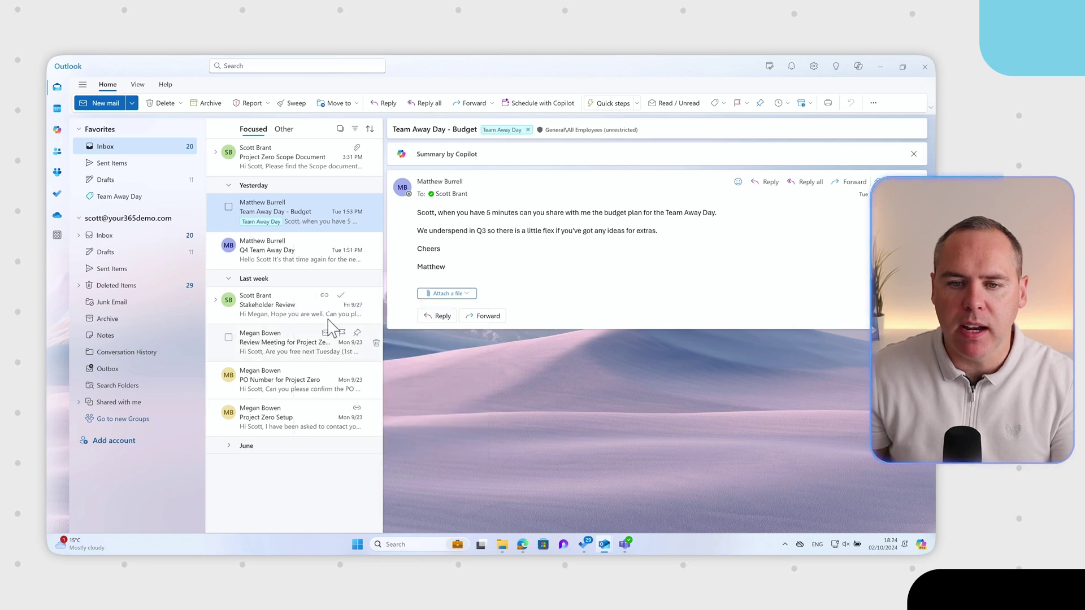
pyautogui.click(294, 255)
pyautogui.rightClick(295, 254)
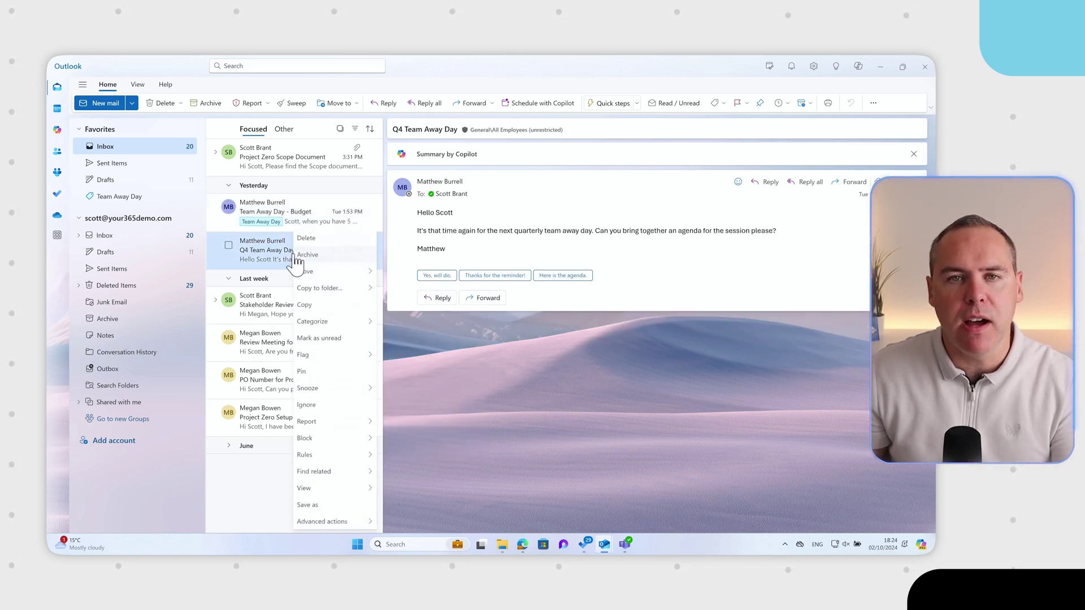
pyautogui.moveTo(373, 325)
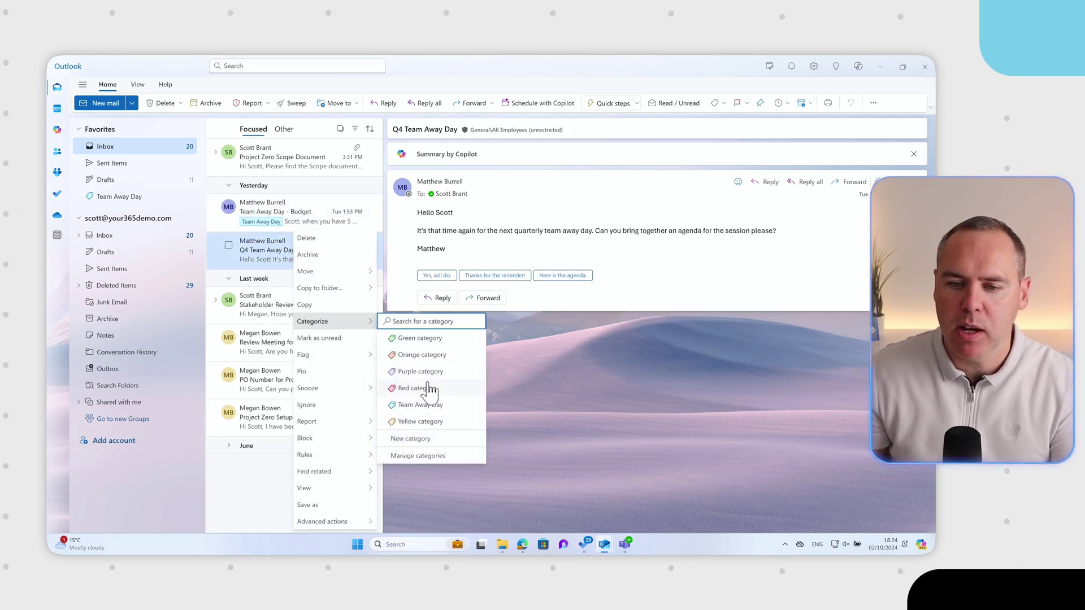
pyautogui.click(424, 404)
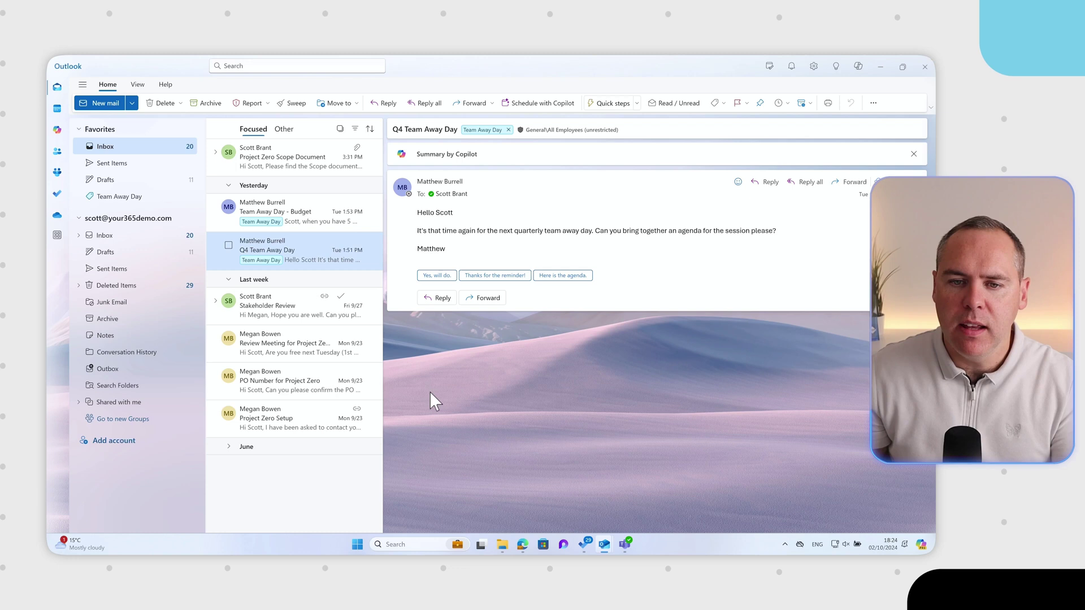
# Step: Show only the two Team Away Day emails from the category under Favorites
pyautogui.click(271, 222)
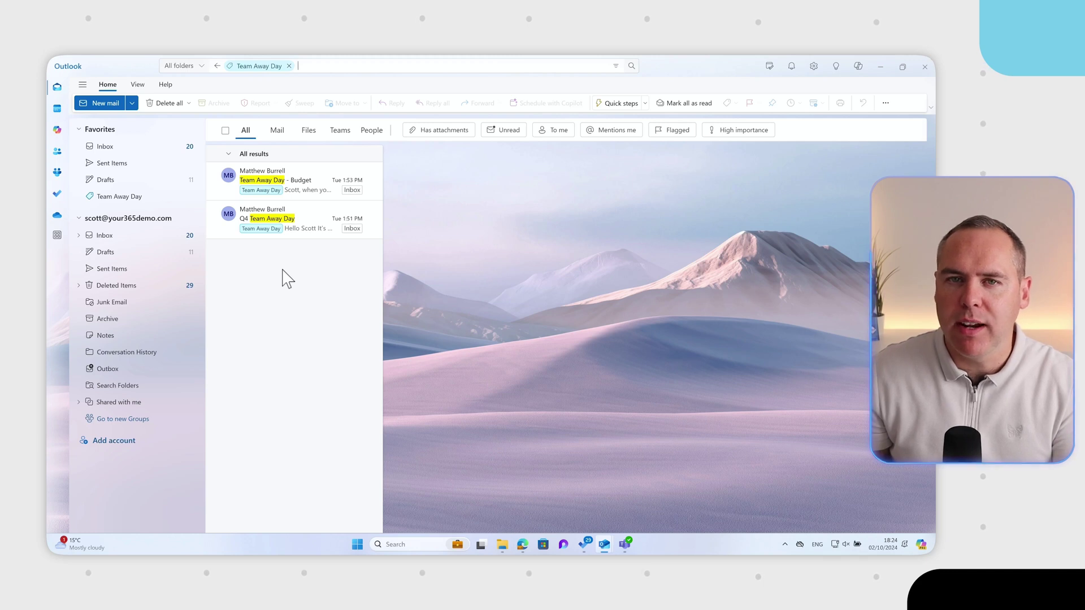
pyautogui.click(113, 148)
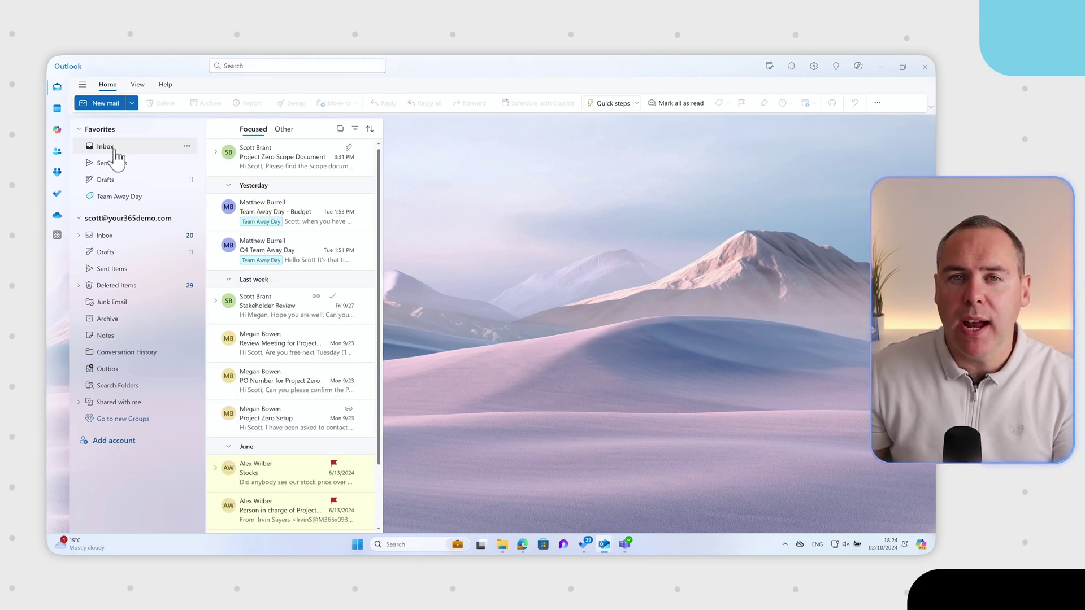
pyautogui.click(116, 199)
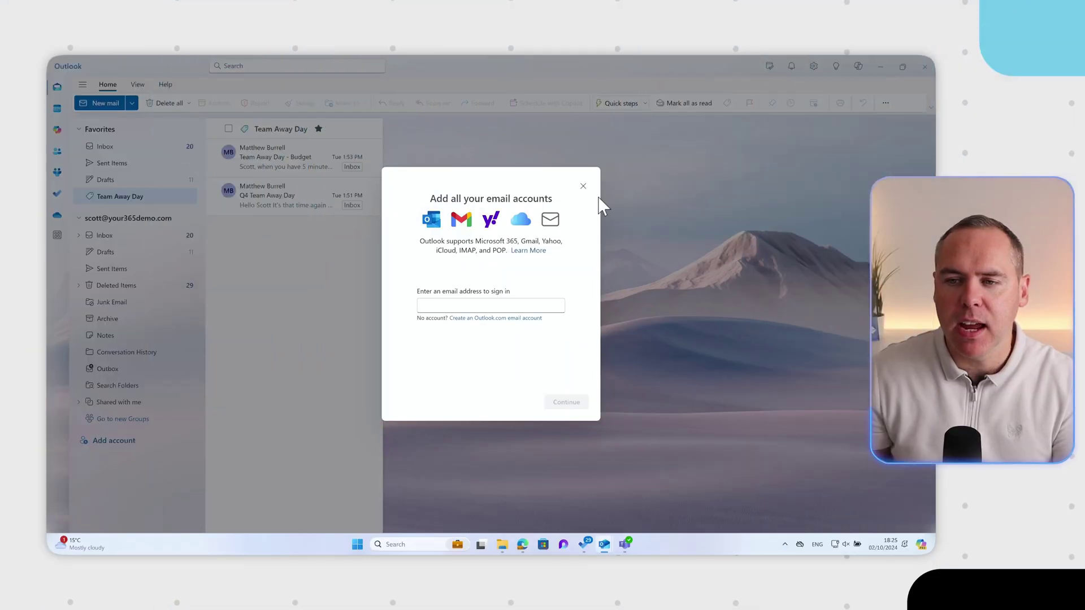
# Step: Dismiss the prompt, then begin adding a second email account from Outlook's Email accounts settings
pyautogui.click(584, 187)
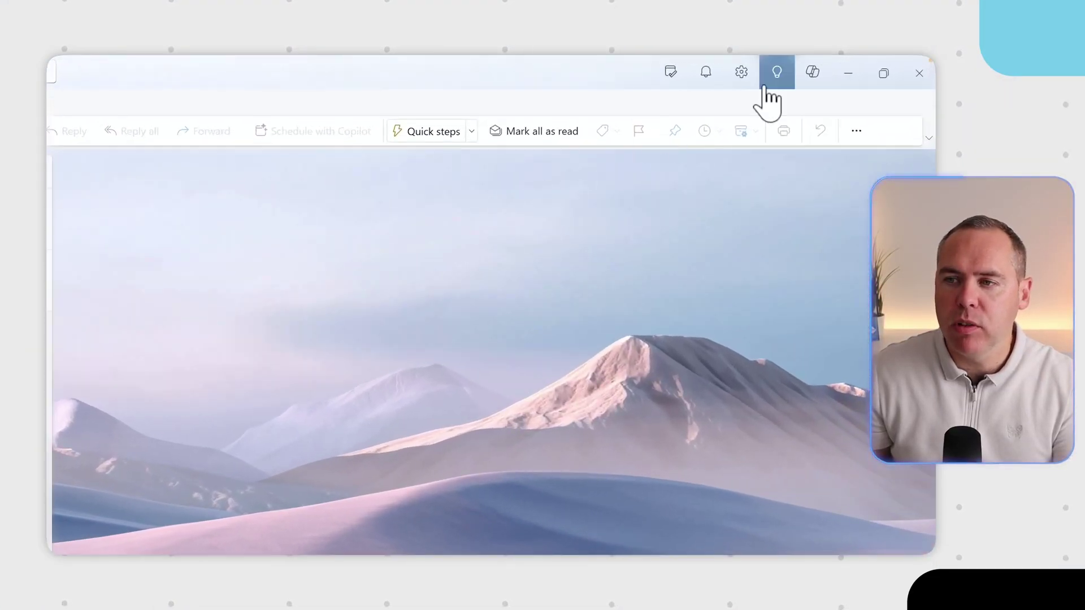
pyautogui.click(814, 66)
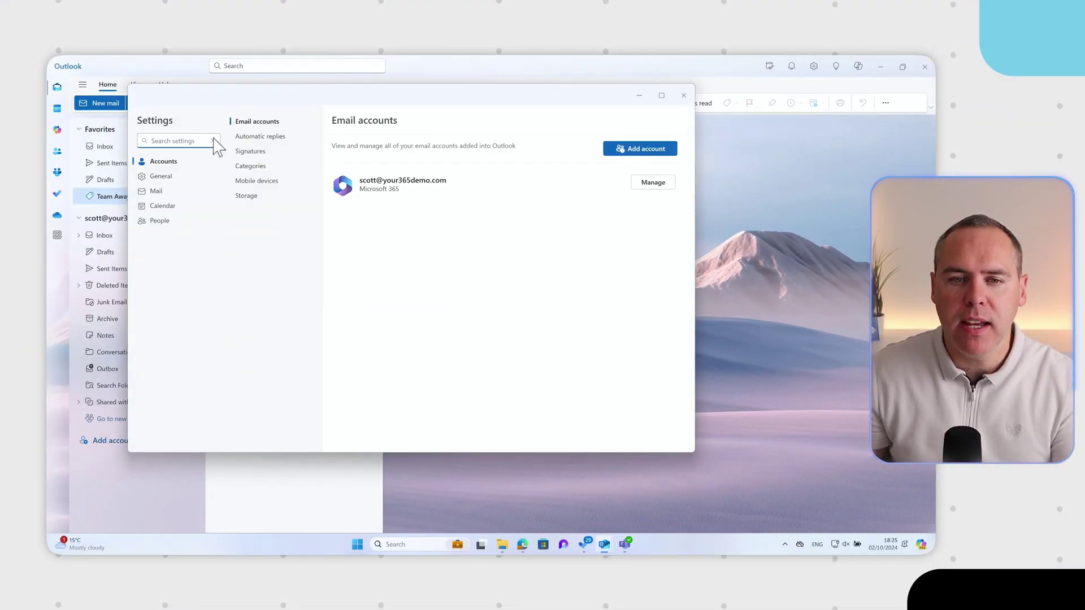
pyautogui.click(665, 158)
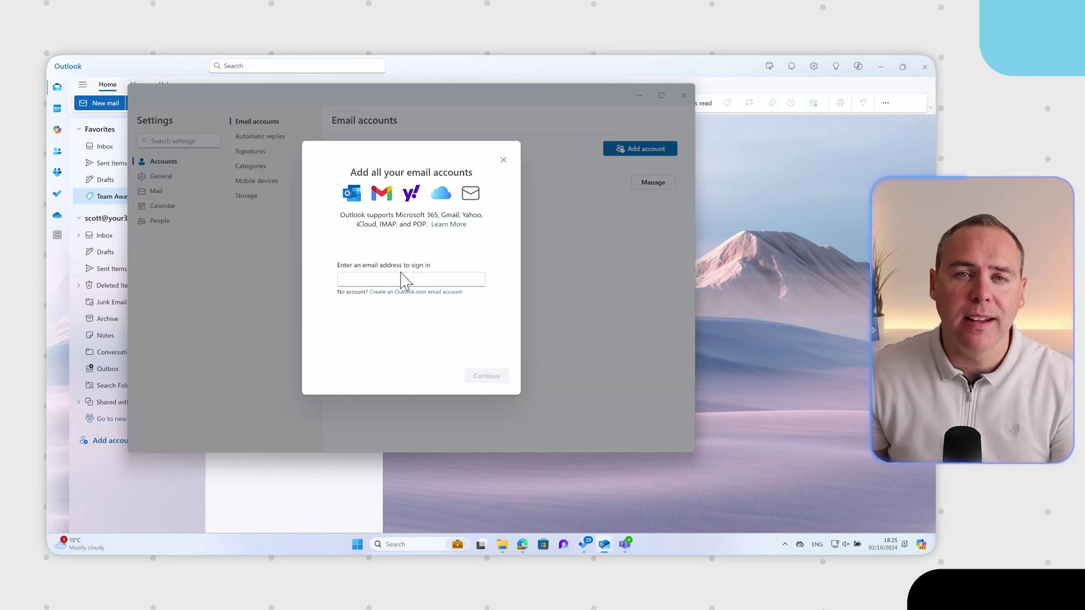